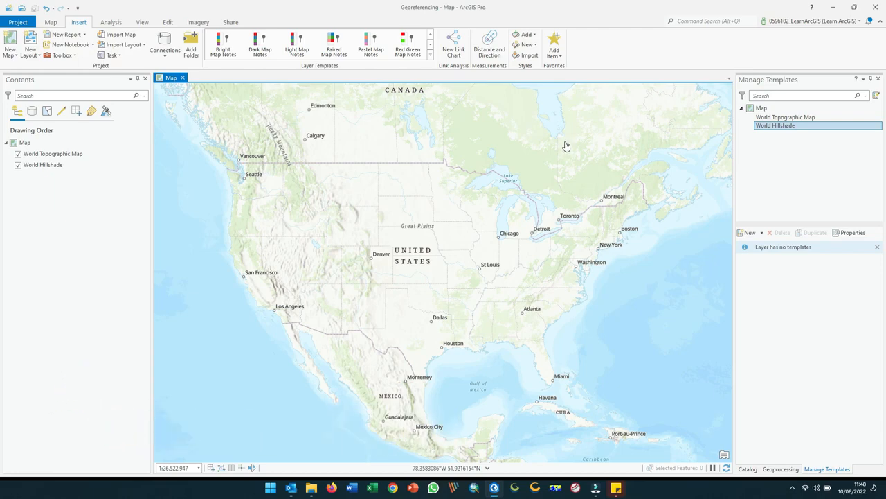
Add a folder connection to D:\Bahan Materi\Georeferencing in the project
click(749, 469)
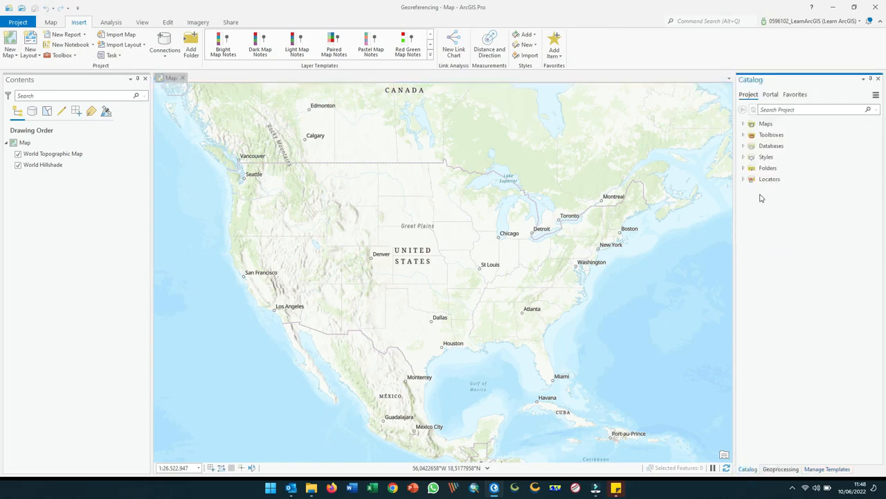
right_click(769, 168)
click(779, 178)
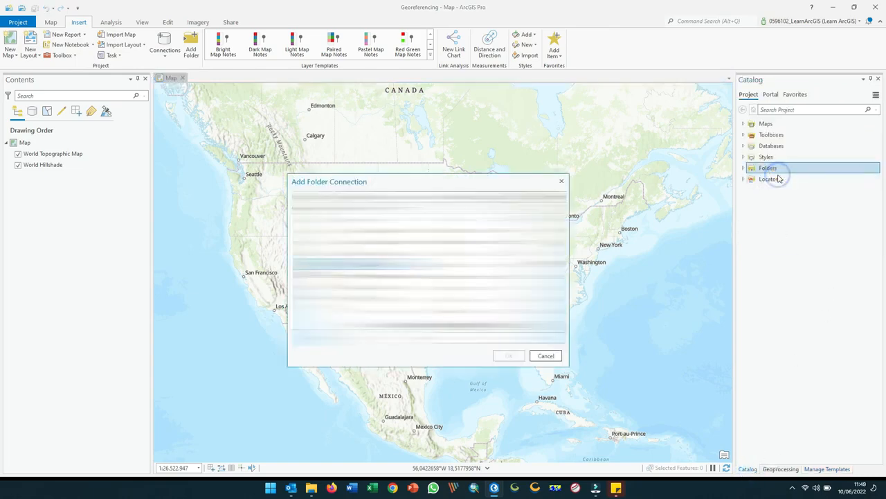
click(416, 254)
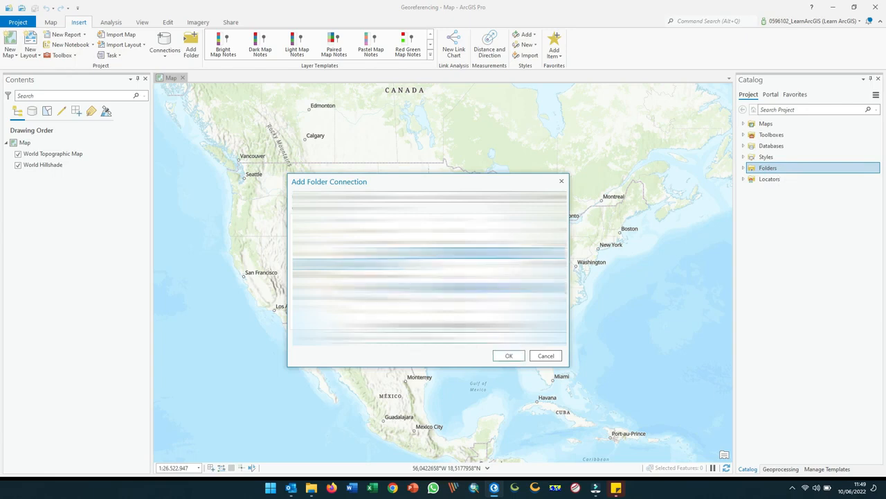
double_click(416, 288)
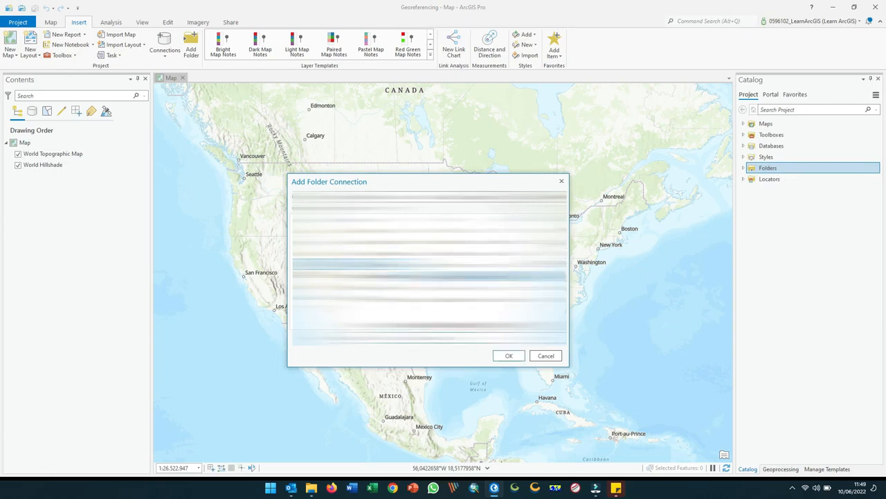
click(415, 287)
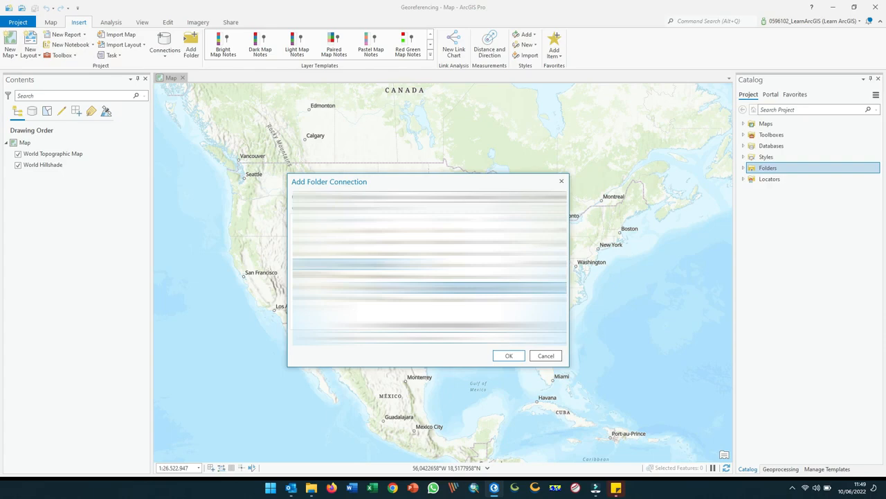
click(508, 356)
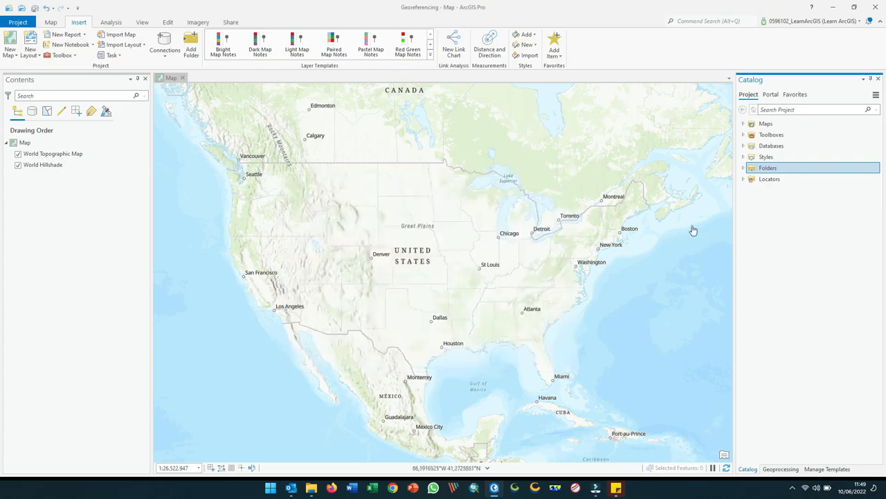
Add Waduk Aren Jaya.jpg from the No Georeference subfolder of the newly connected Georeferencing folder to the map
double_click(766, 168)
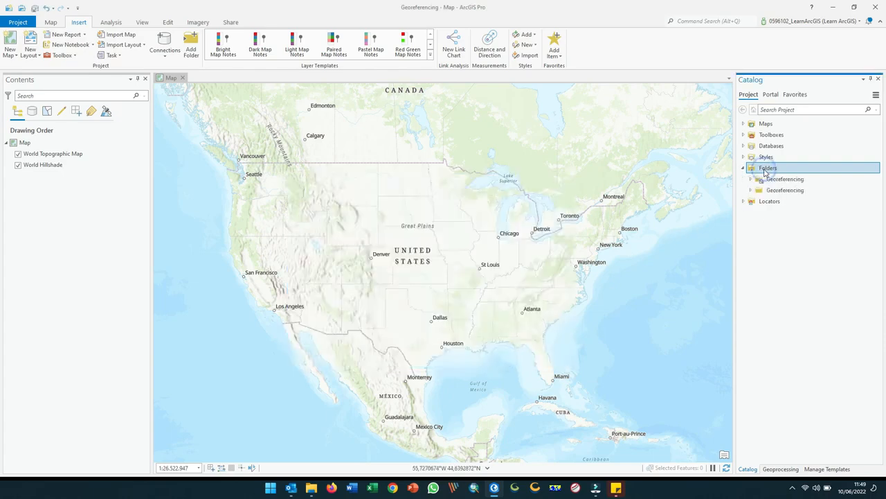
double_click(783, 189)
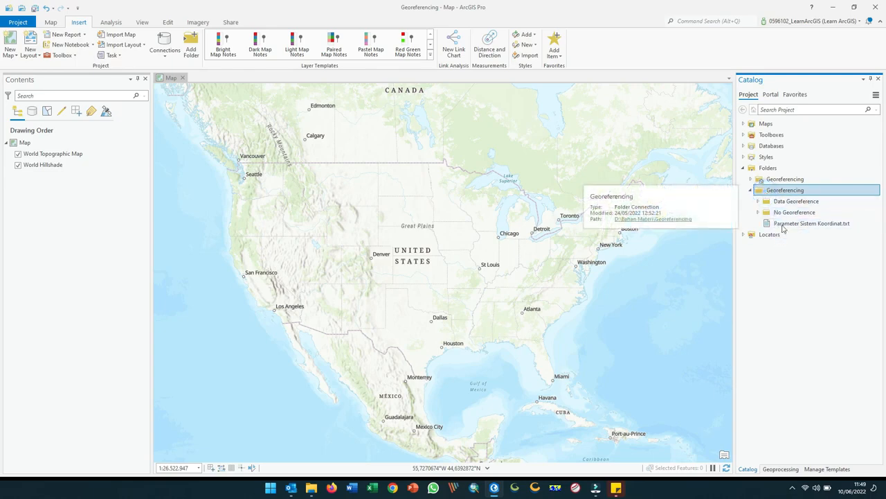
double_click(777, 212)
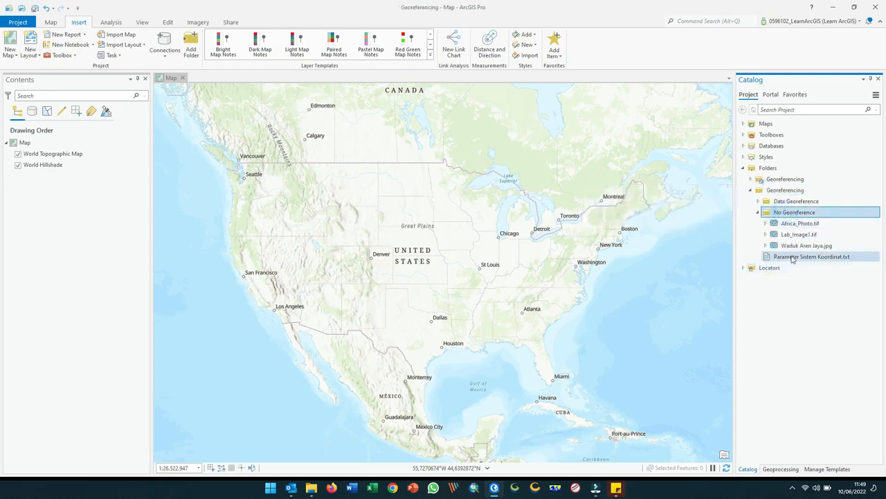
click(789, 246)
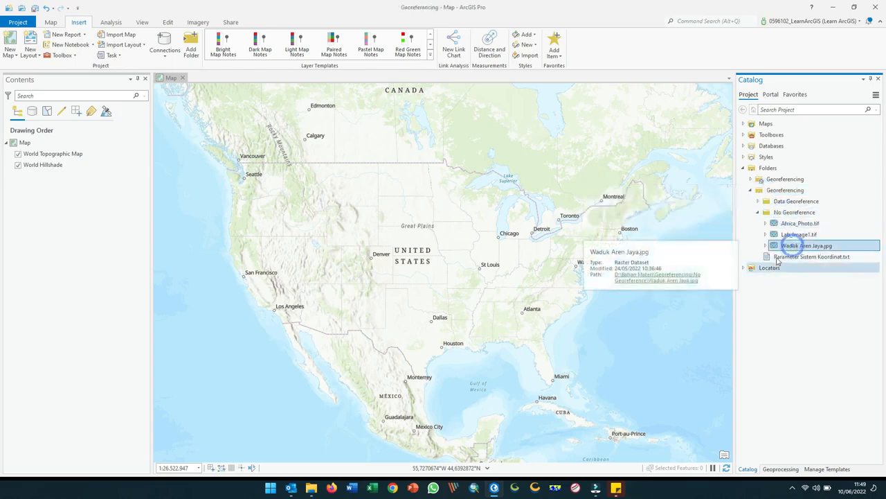
drag(588, 244, 526, 236)
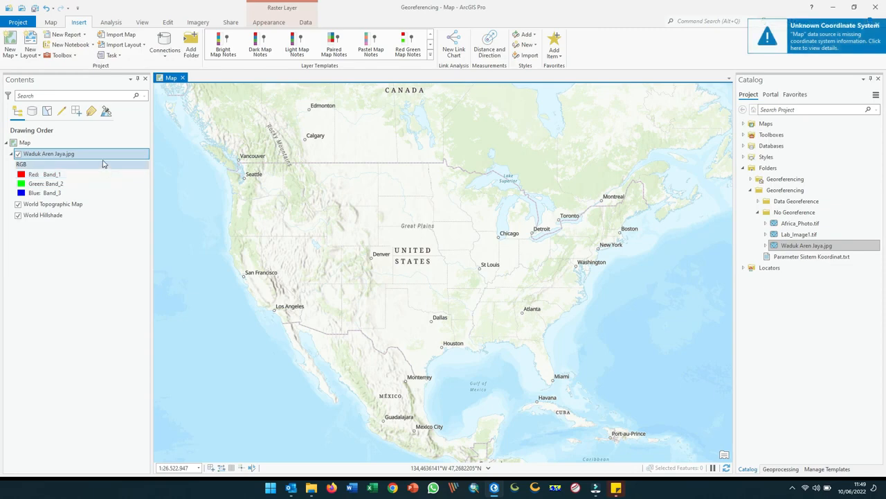
Zoom to the Waduk Aren Jaya.jpg layer and examine where the image lies on the world map
right_click(107, 159)
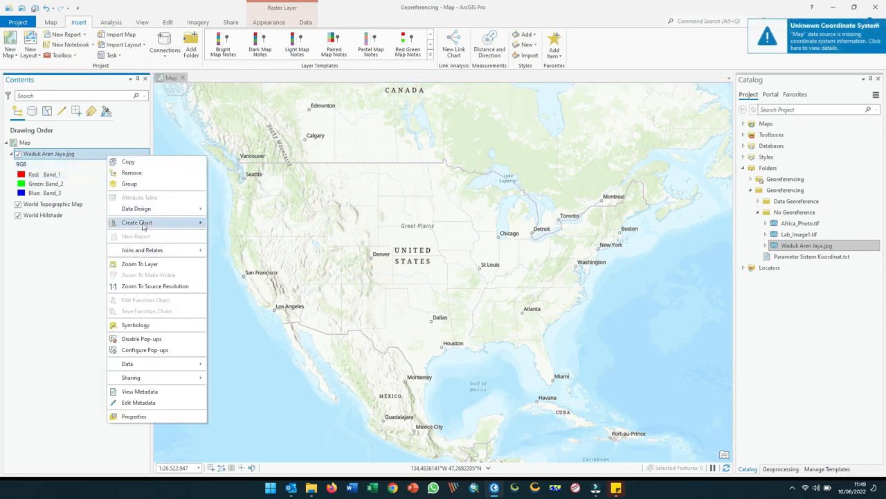
click(139, 264)
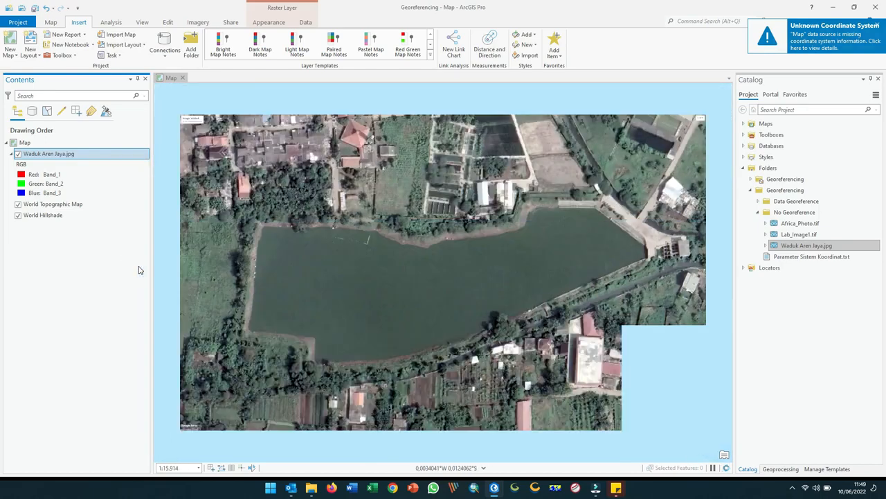
scroll(348, 236, down, 3)
scroll(349, 237, down, 2)
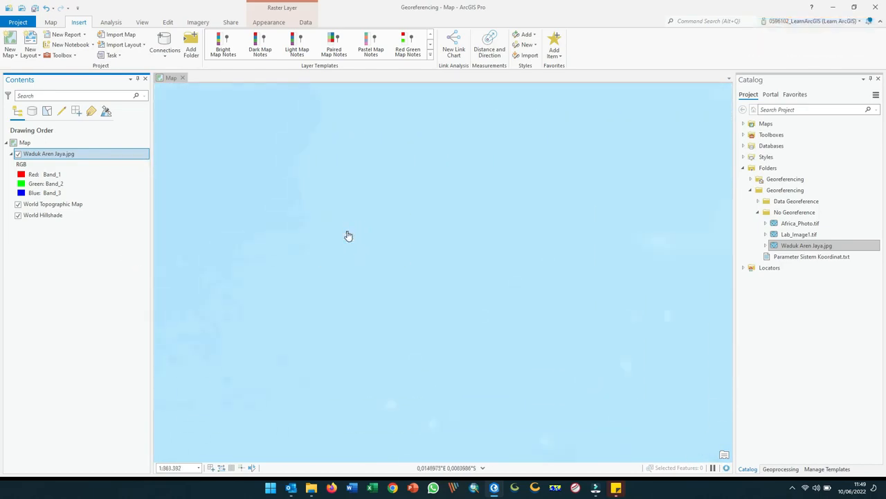
scroll(348, 237, down, 6)
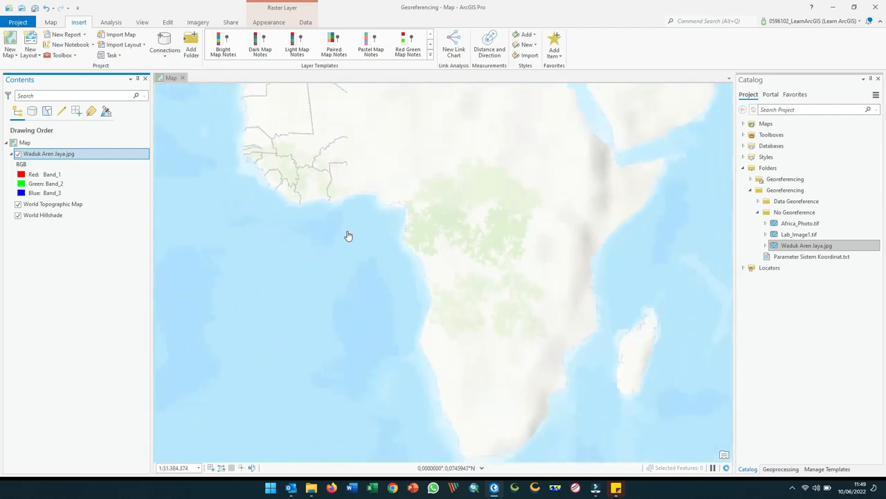
Check the spatial reference of the Waduk Aren Jaya.jpg raster in its dataset properties
click(781, 247)
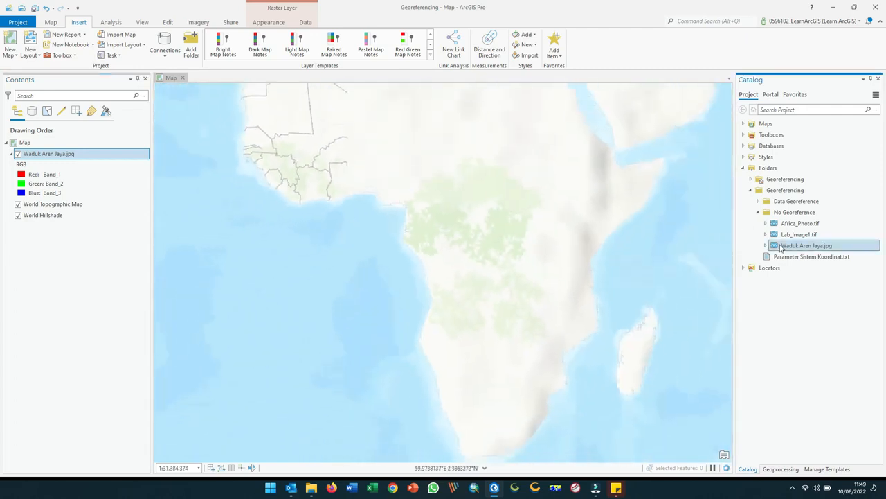
right_click(781, 248)
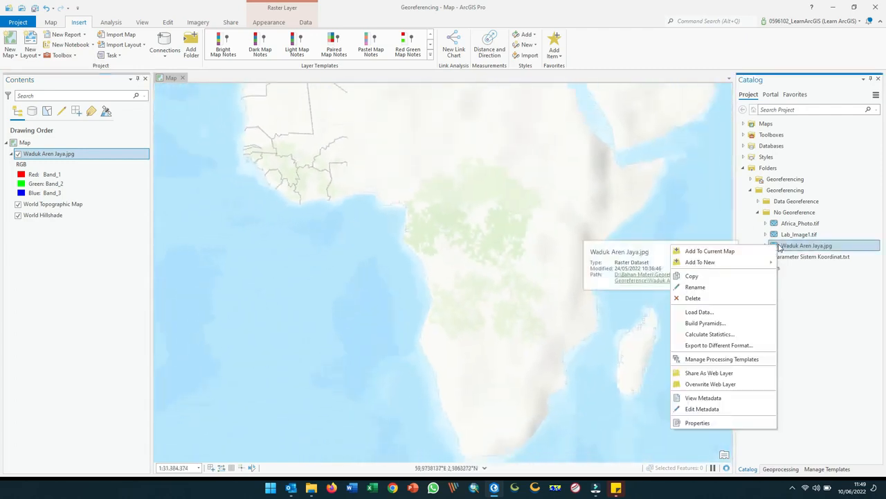
click(733, 424)
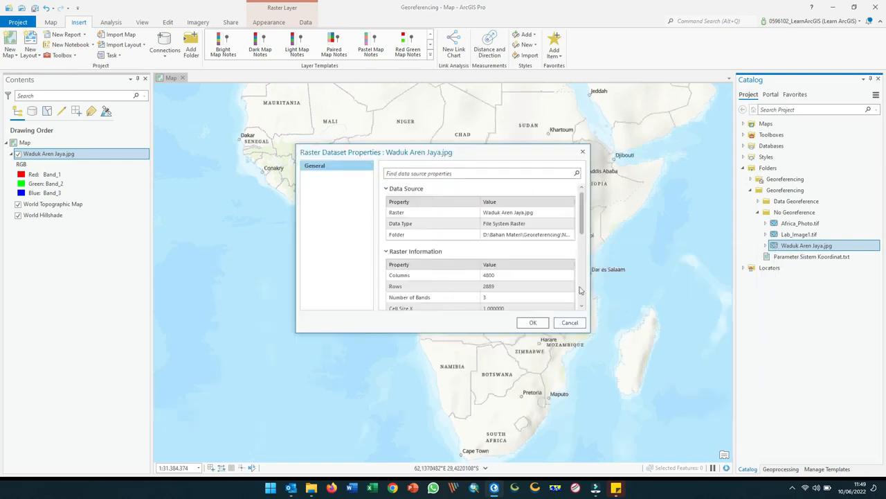
drag(581, 208, 582, 289)
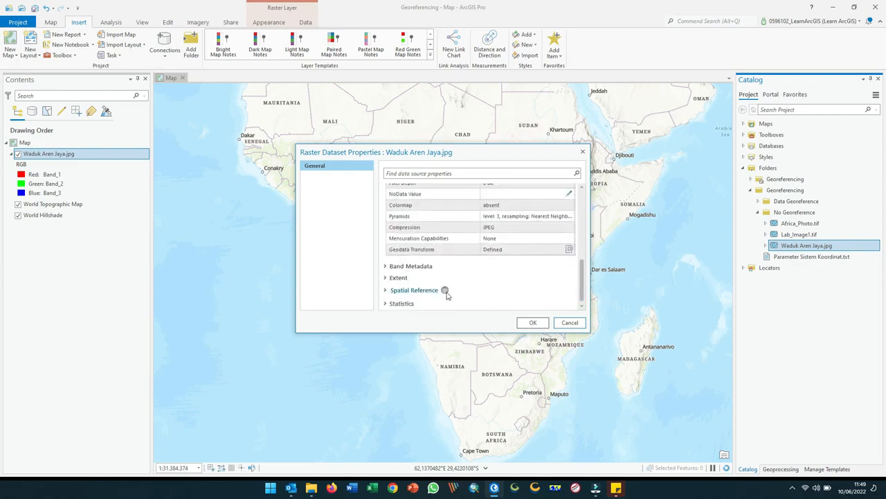
click(424, 291)
scroll(450, 283, down, 1)
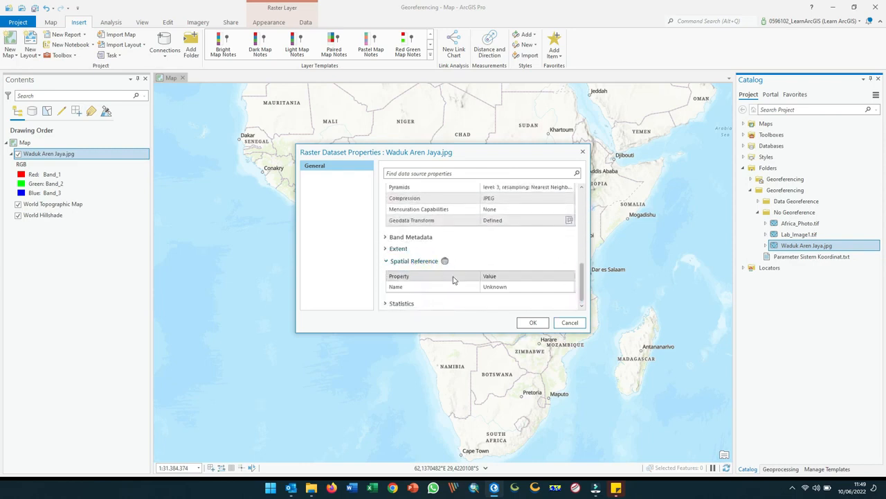
click(518, 287)
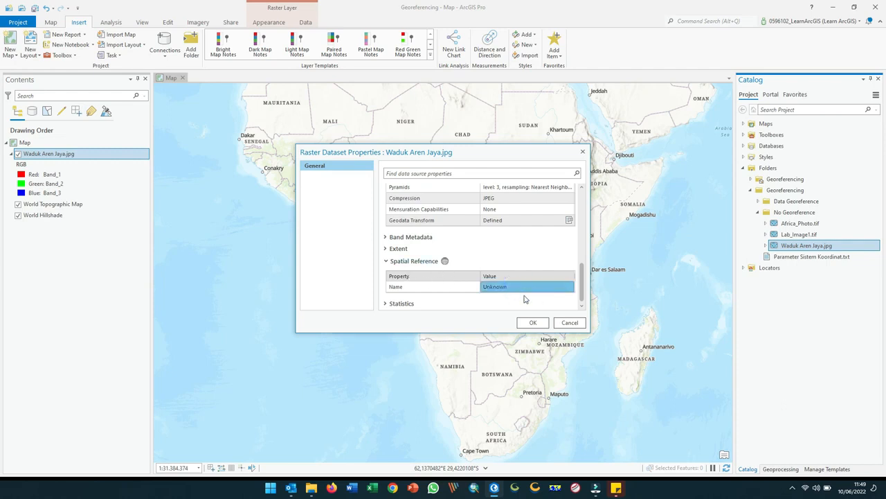
click(532, 322)
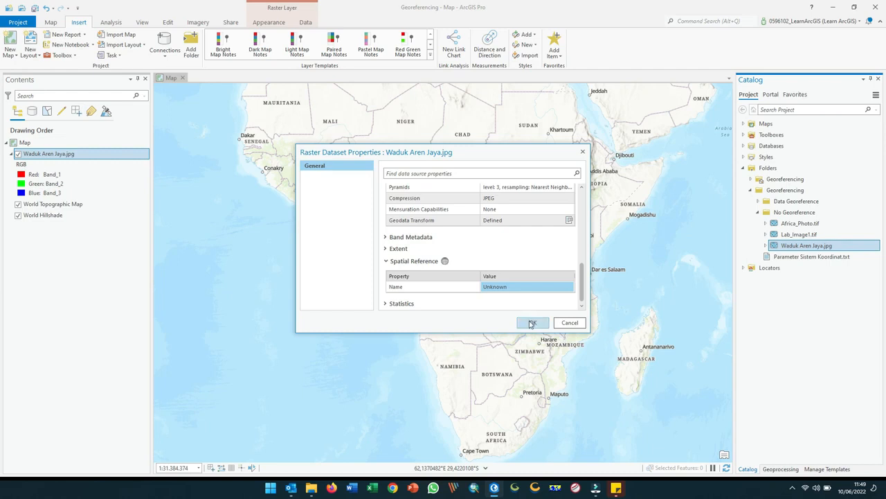
click(531, 323)
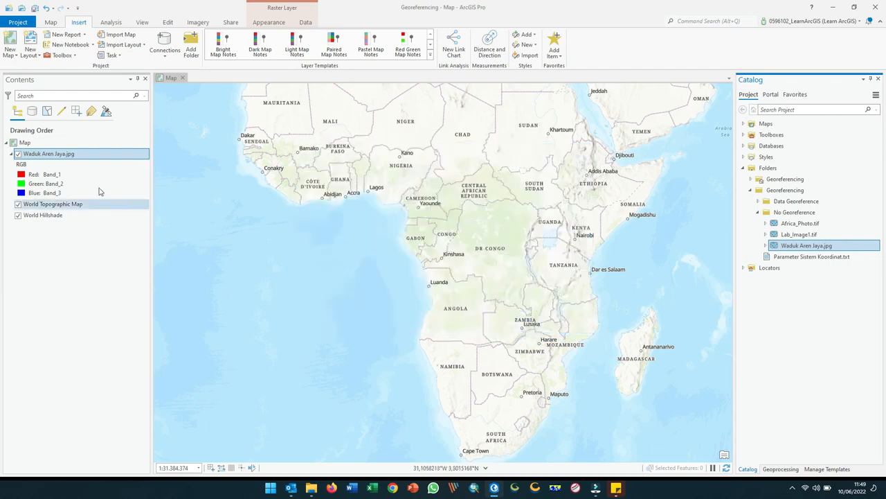
Check the spatial reference in the source properties of the Waduk Aren Jaya.jpg map layer
right_click(96, 158)
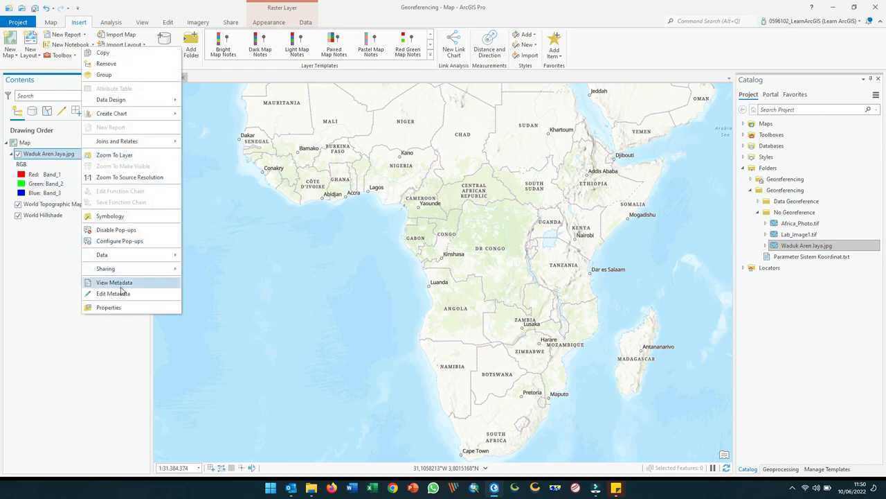
click(121, 308)
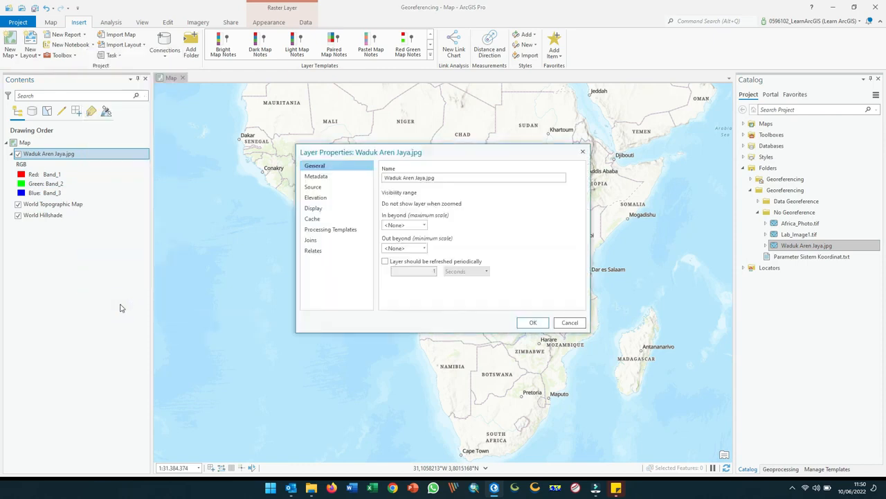
click(323, 189)
click(408, 288)
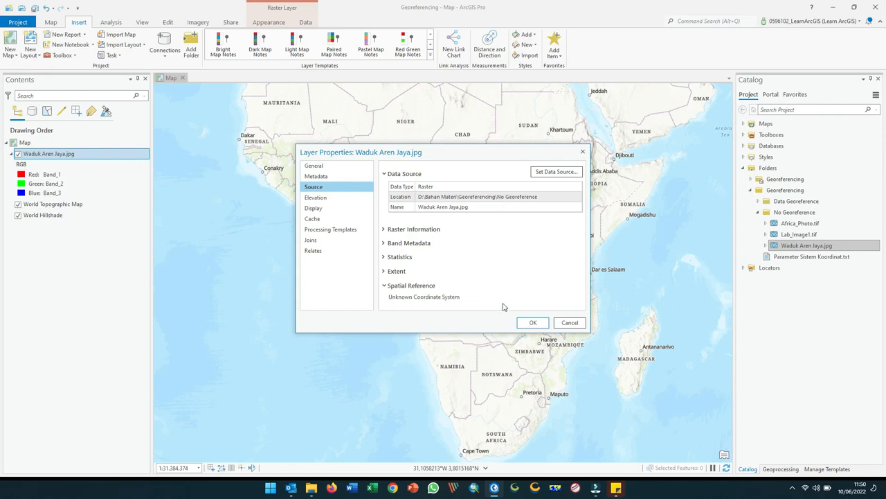
click(529, 322)
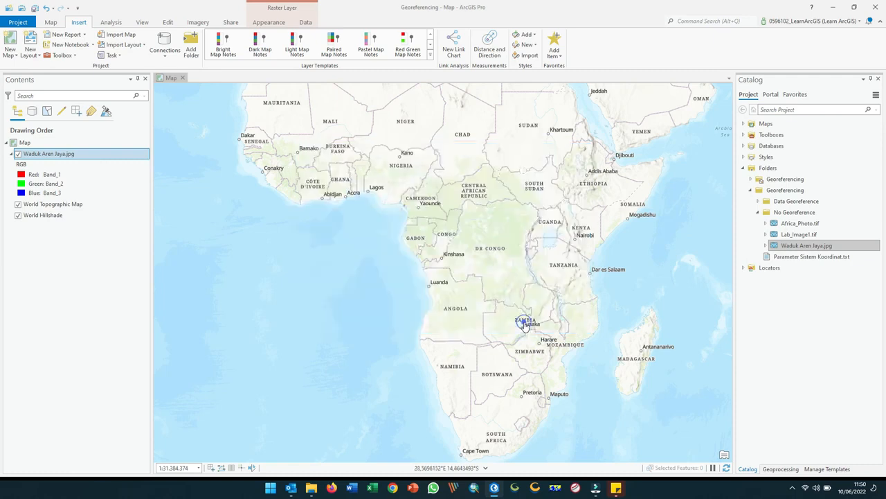
Add KELURAHAN AREN JAYA.shp from the Data Georeference\Shapefile_Aren Jaya folder to the map, with the view zoomed to the Waduk Aren Jaya.jpg layer
click(772, 320)
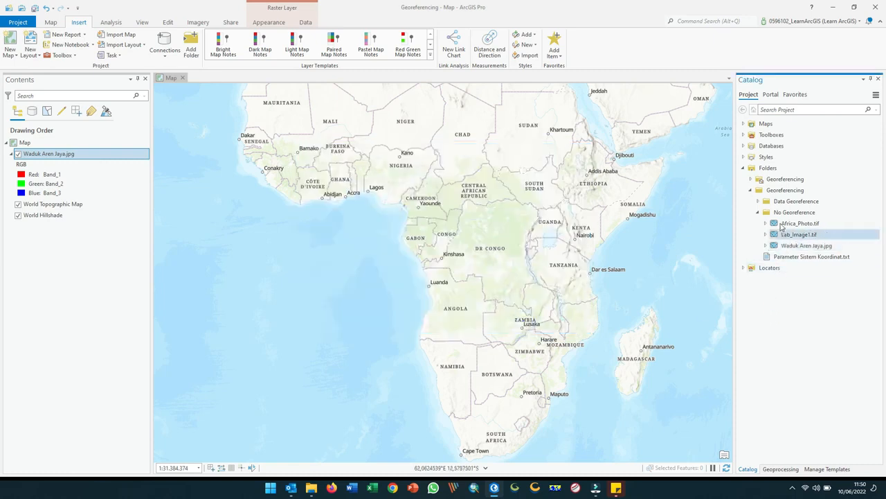
click(786, 202)
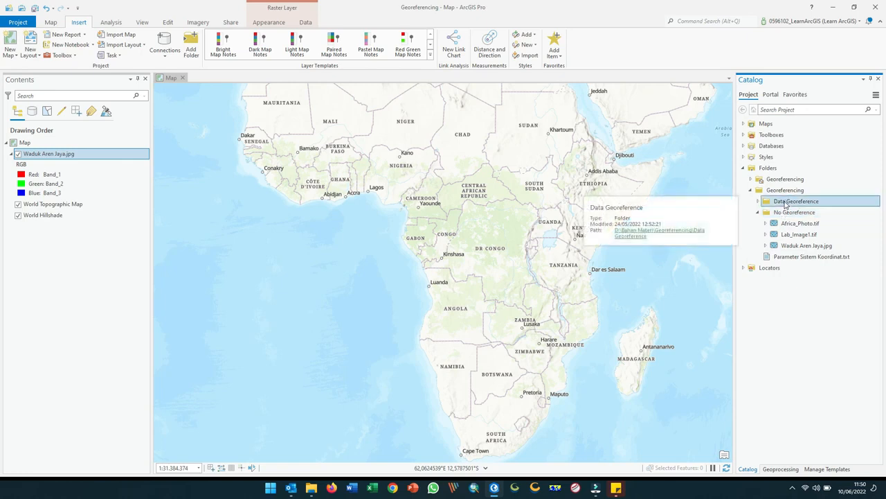
double_click(786, 201)
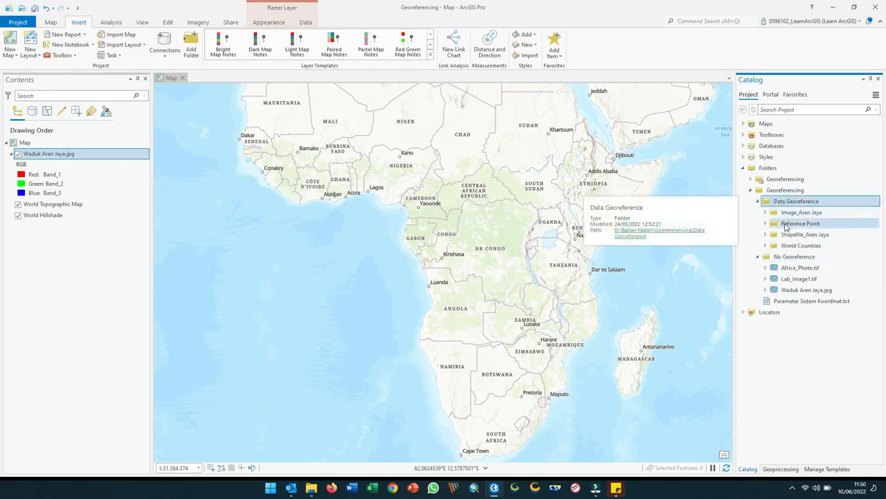
click(800, 234)
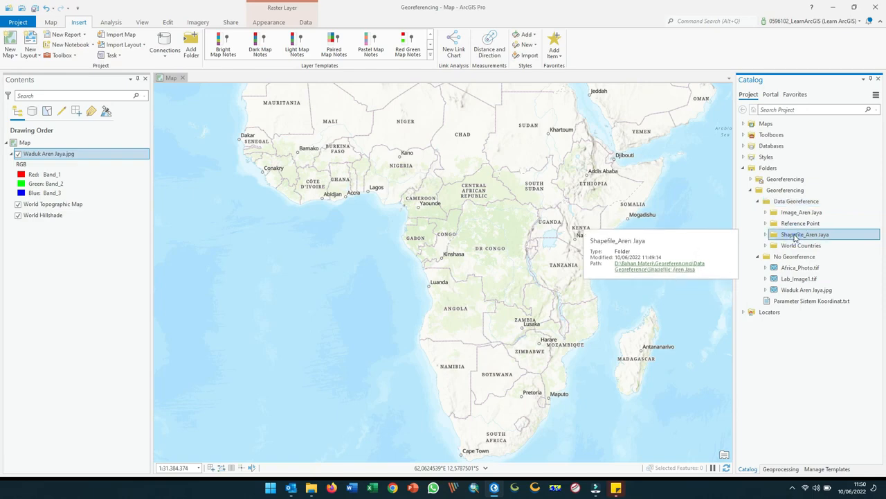
double_click(800, 234)
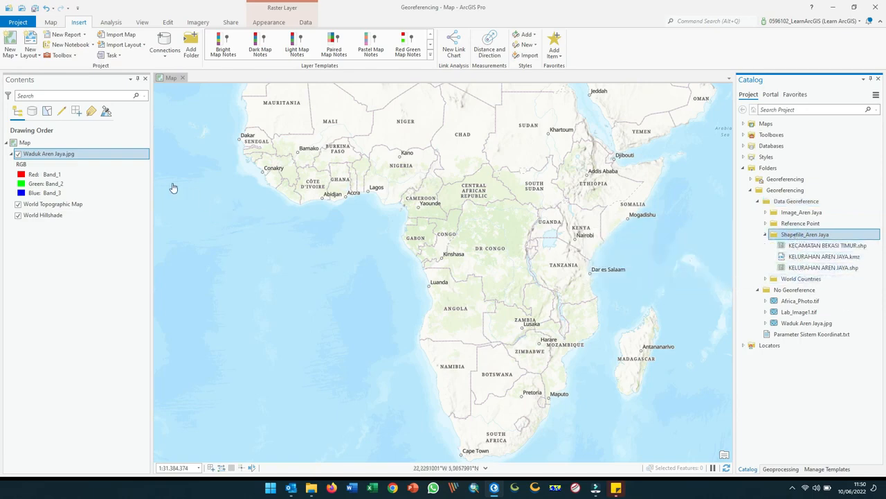
right_click(79, 156)
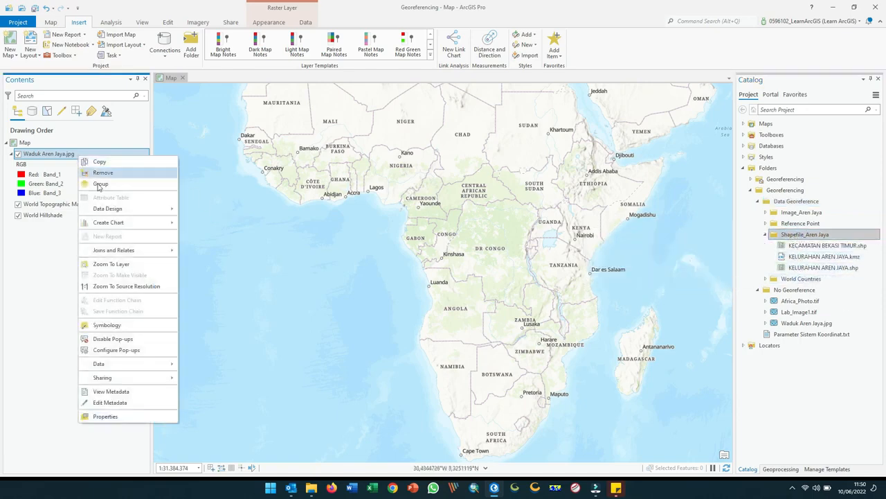
click(105, 264)
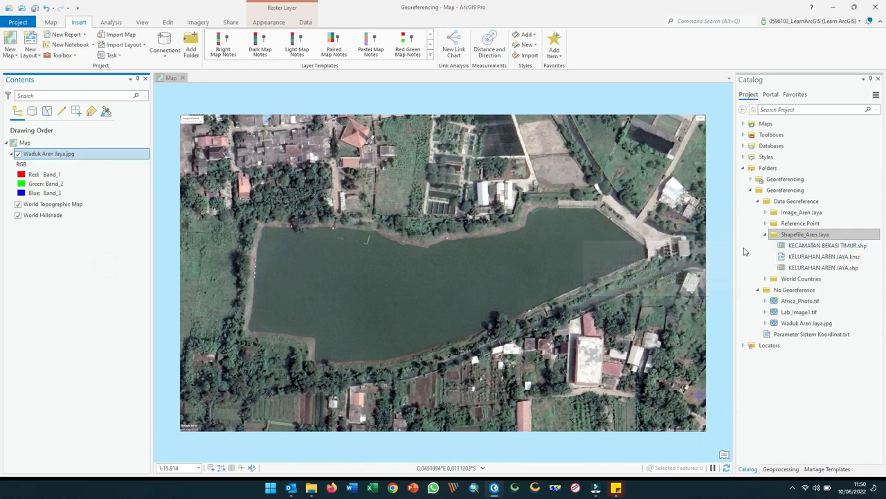
drag(800, 271, 435, 194)
Zoom to the KELURAHAN AREN JAYA layer and examine where its boundary lies on the basemap
right_click(96, 157)
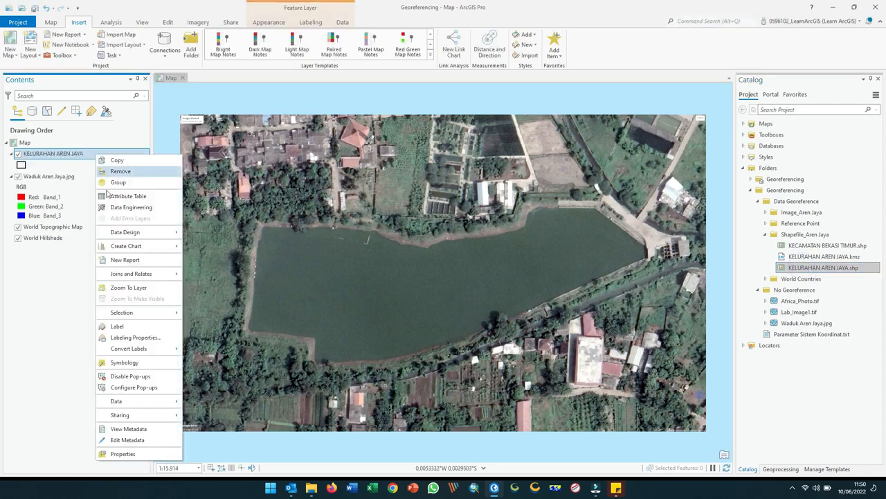
click(126, 288)
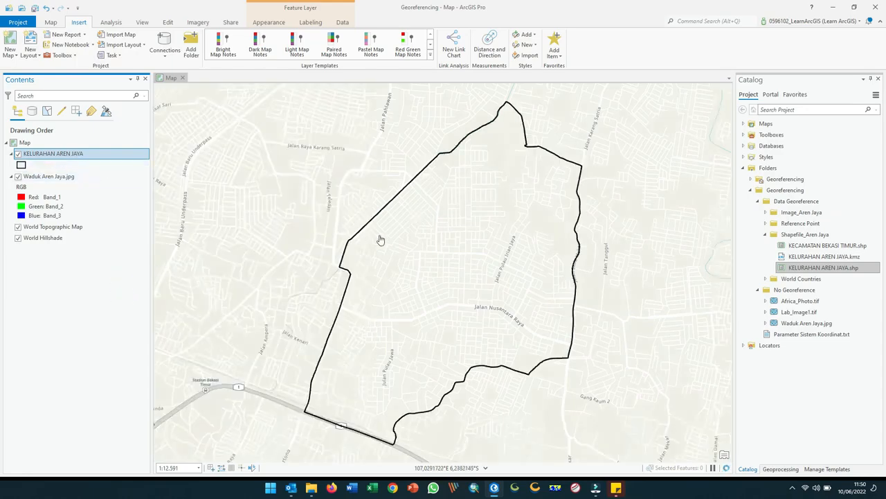
scroll(377, 240, down, 4)
Check the spatial reference in the source properties of the KELURAHAN AREN JAYA layer
right_click(99, 156)
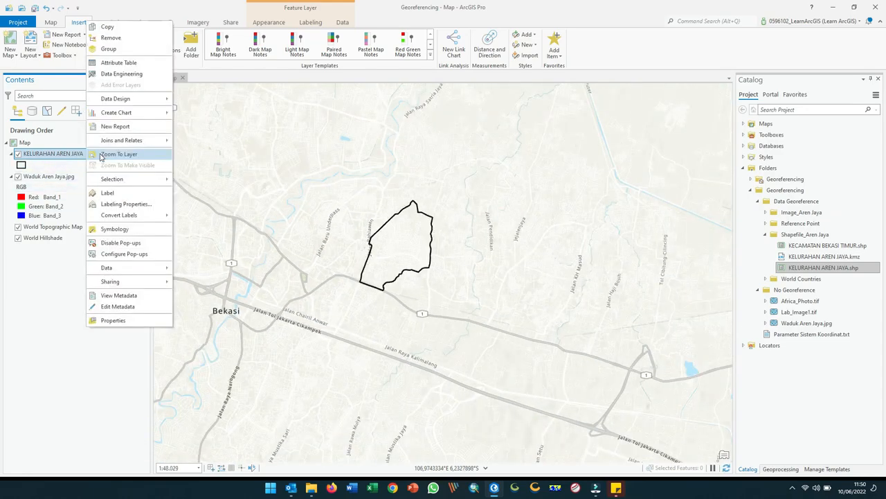
click(113, 322)
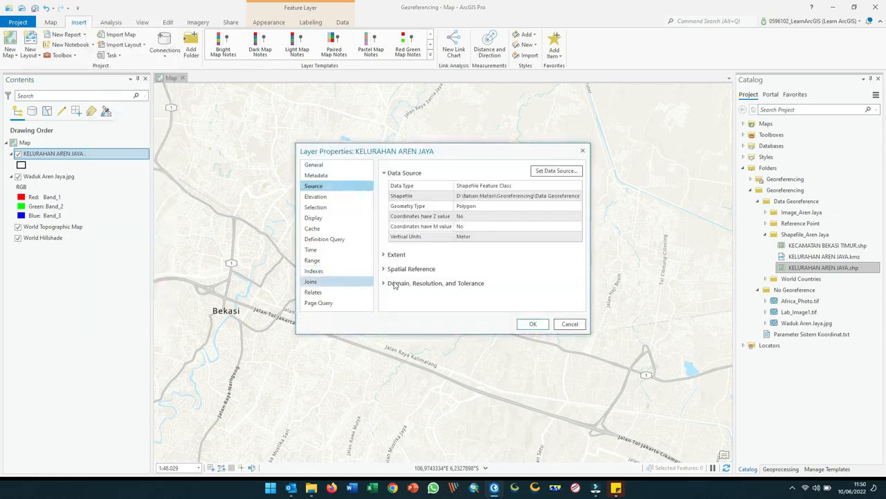
click(411, 269)
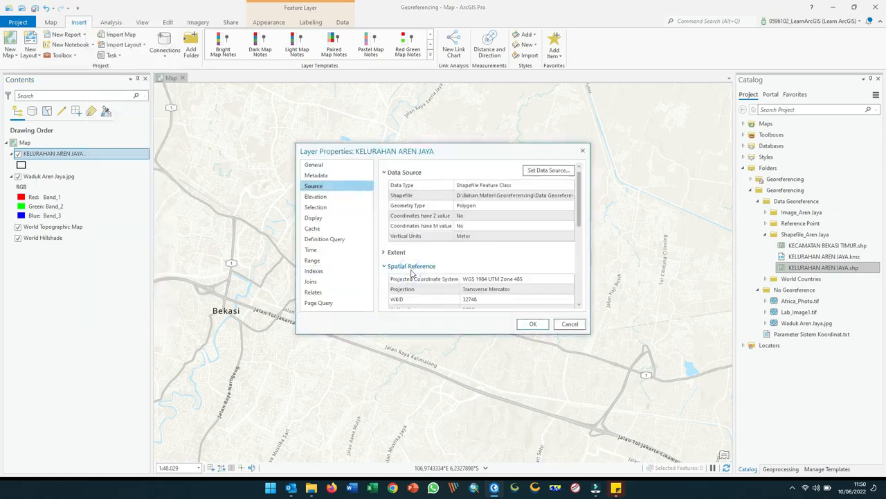
click(537, 279)
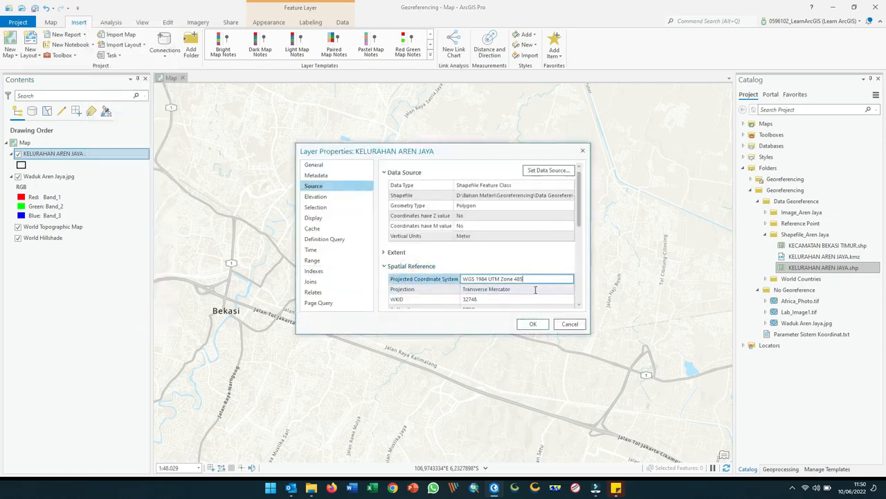
click(533, 325)
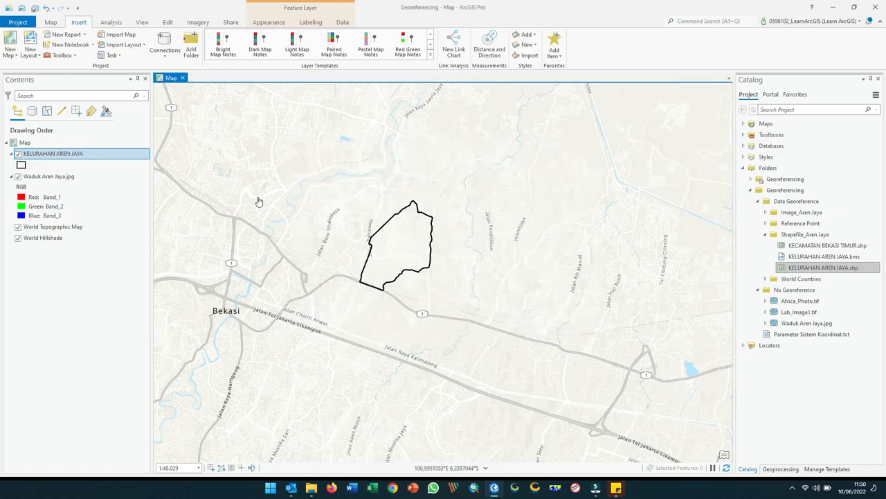
Change the basemap to Imagery and locate the reservoir near the northern tip of the KELURAHAN AREN JAYA boundary
click(52, 22)
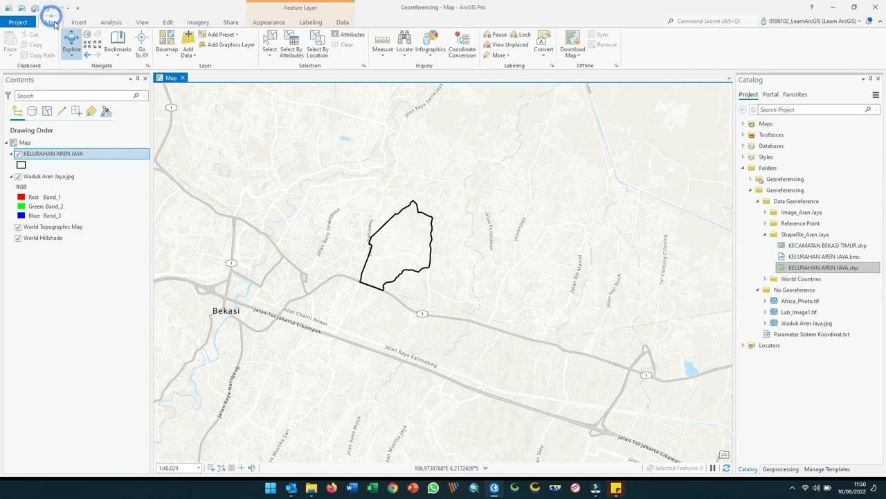
click(163, 48)
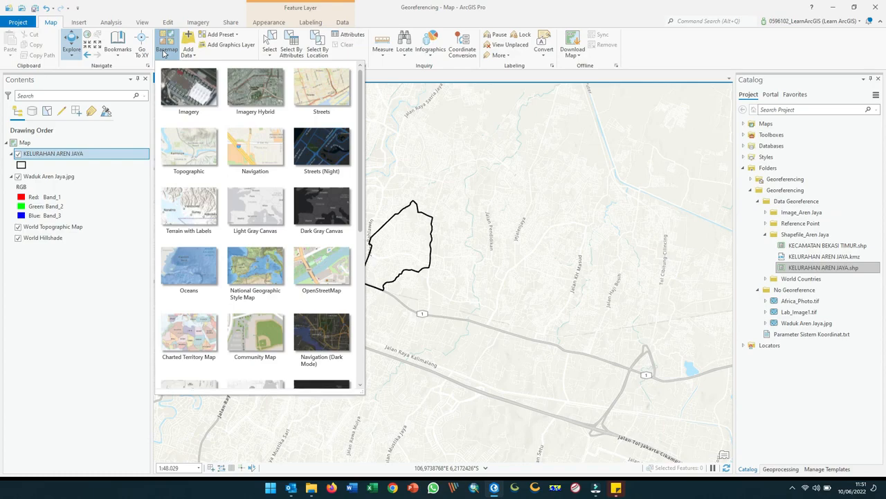
click(193, 94)
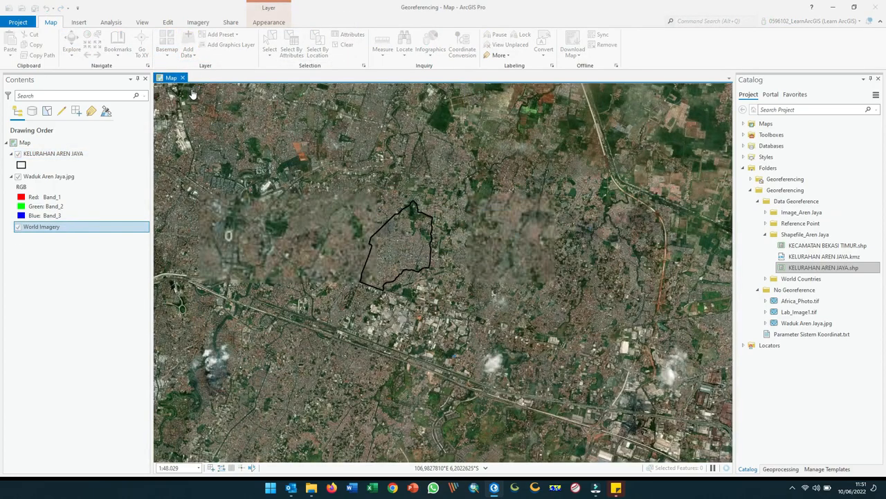
scroll(395, 226, up, 5)
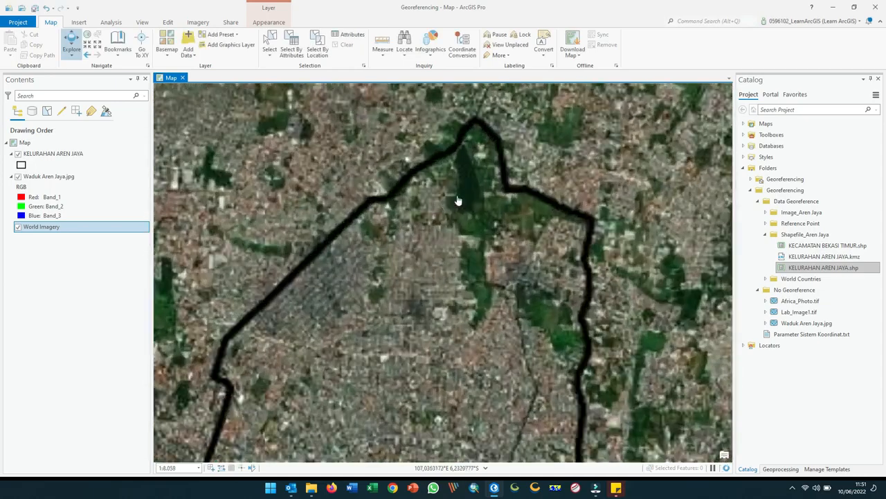
scroll(478, 170, up, 2)
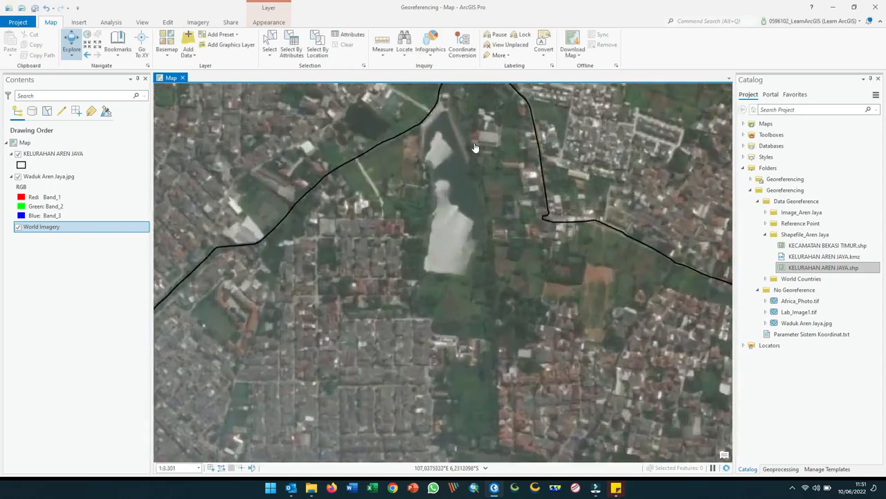
scroll(473, 238, up, 1)
scroll(473, 238, up, 2)
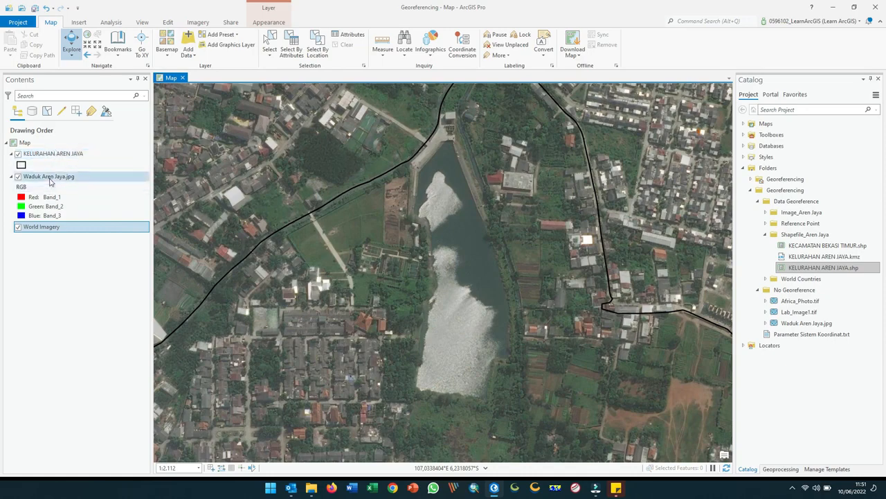
Zoom to the Waduk Aren Jaya.jpg layer and start a georeferencing session for it
right_click(43, 176)
click(83, 181)
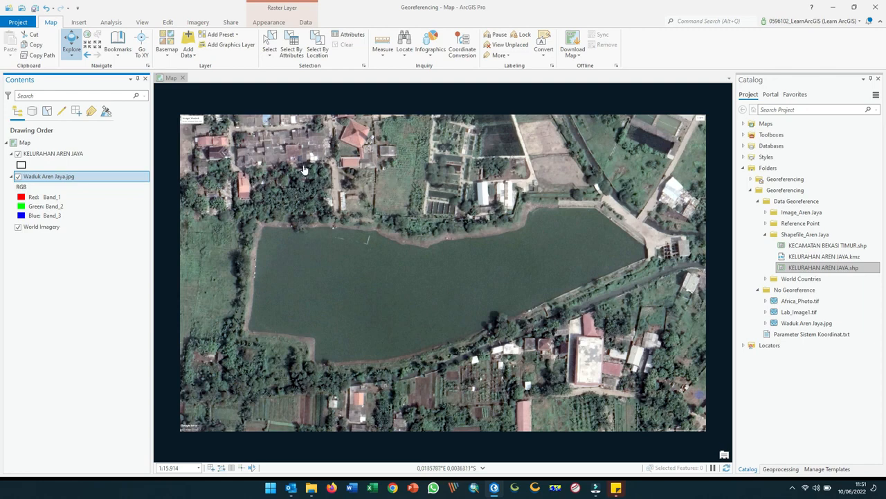
click(197, 24)
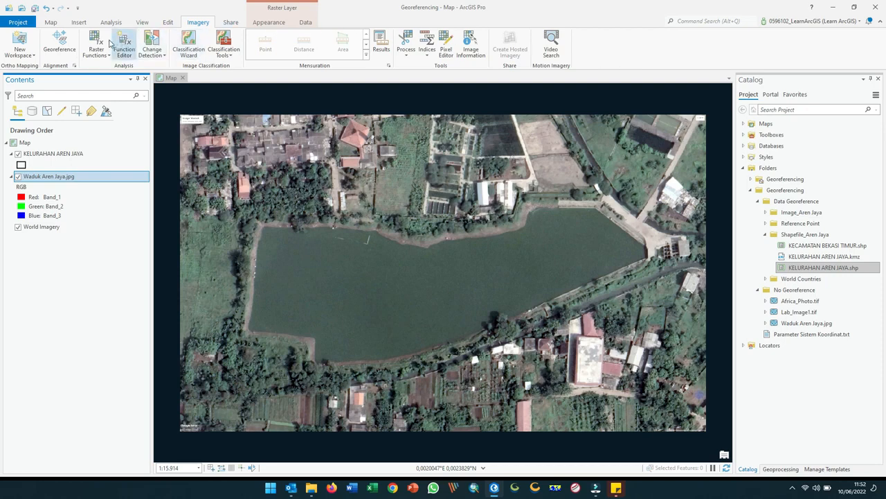
click(50, 22)
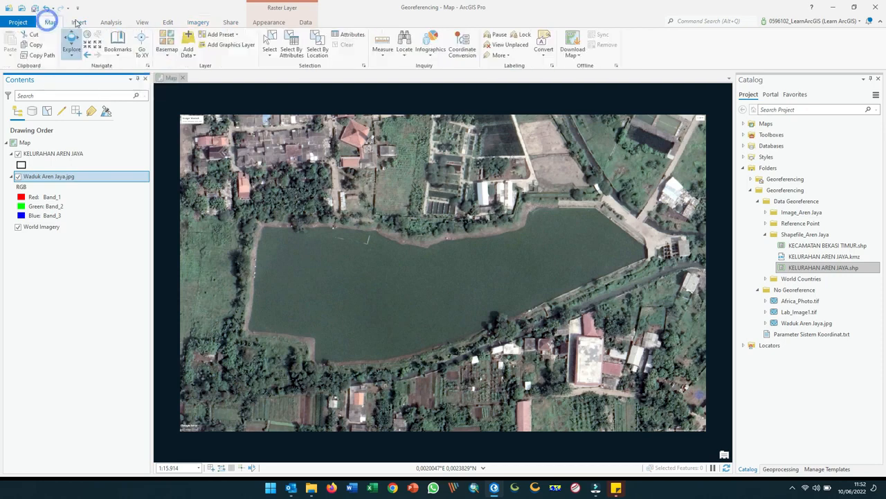
click(78, 22)
click(144, 20)
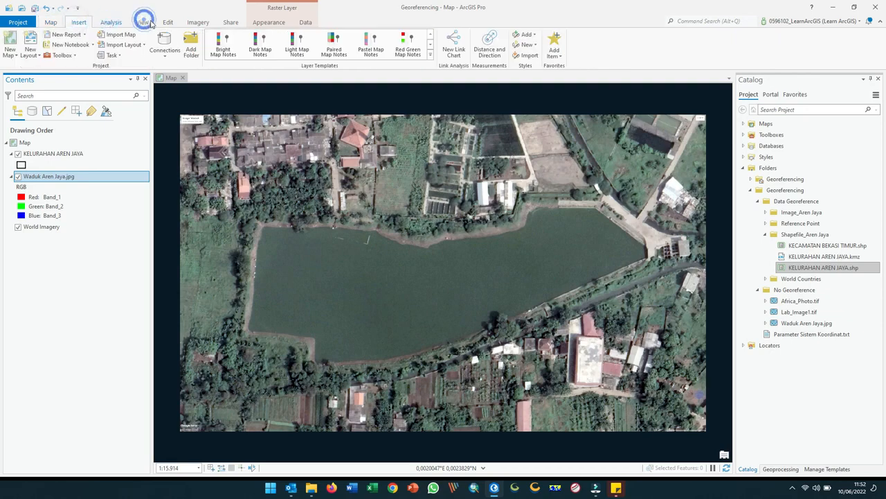
click(168, 23)
click(198, 23)
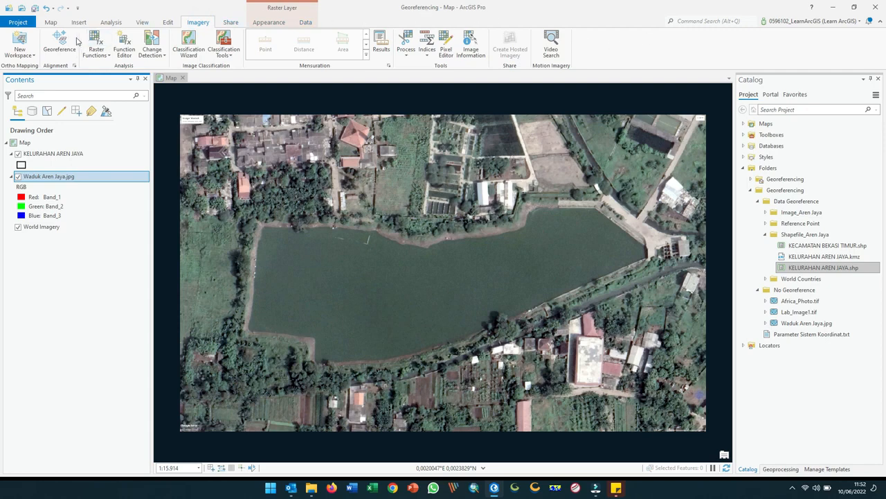
click(198, 23)
click(60, 46)
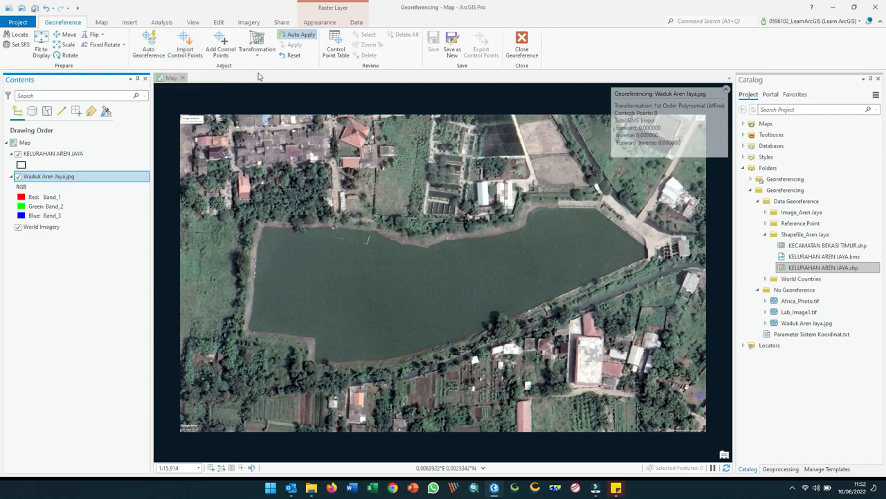
Place the first control point's source on Waduk Aren Jaya.jpg, at the water-side corner where the northern embankment meets the diagonal one
click(221, 48)
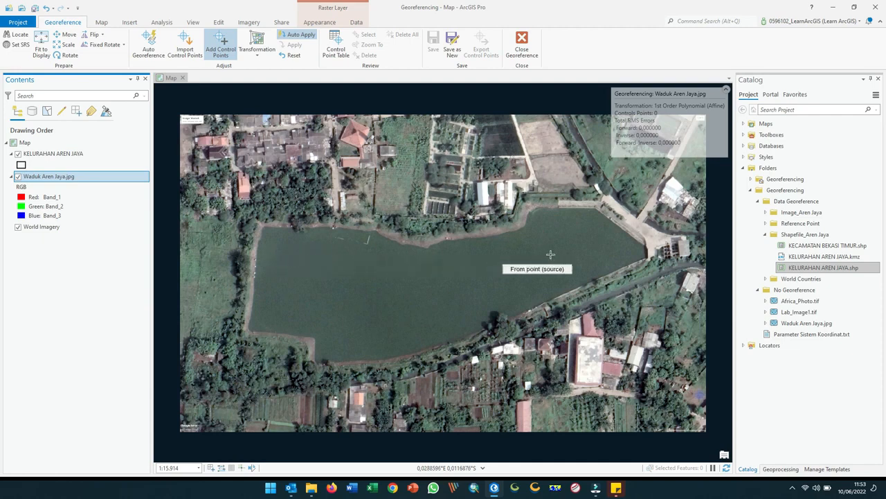
scroll(627, 236, up, 3)
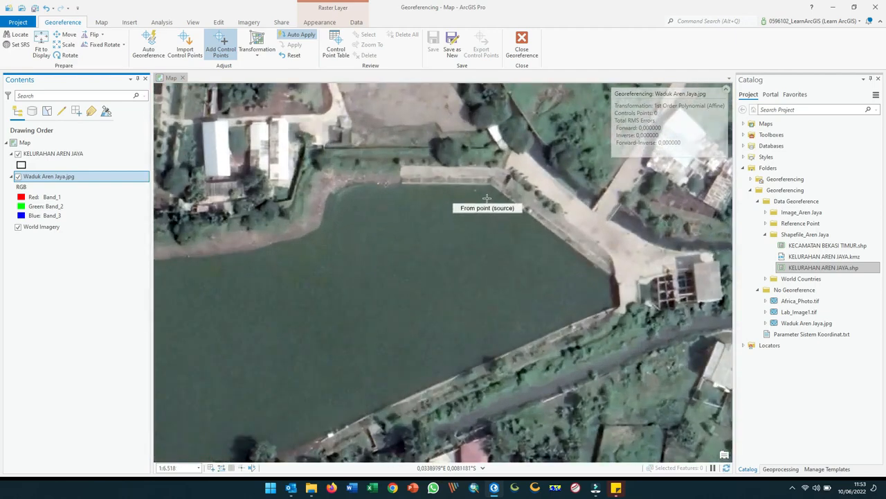
scroll(489, 196, up, 2)
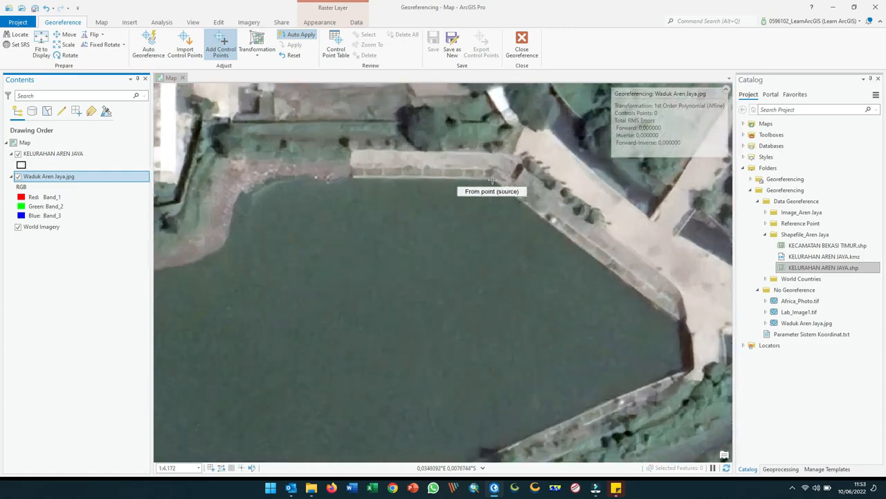
click(492, 180)
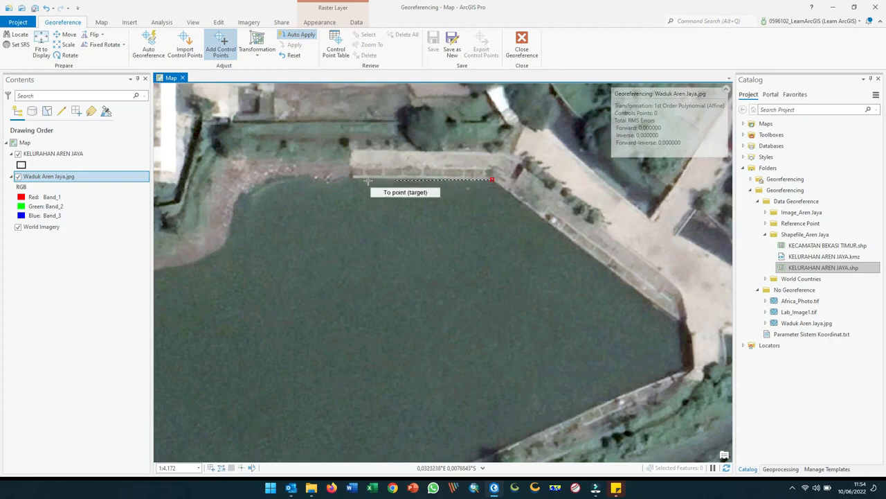
Place the first control point's target at the matching embankment corner of the reservoir on World Imagery, near the northern tip of KELURAHAN AREN JAYA
scroll(383, 200, down, 2)
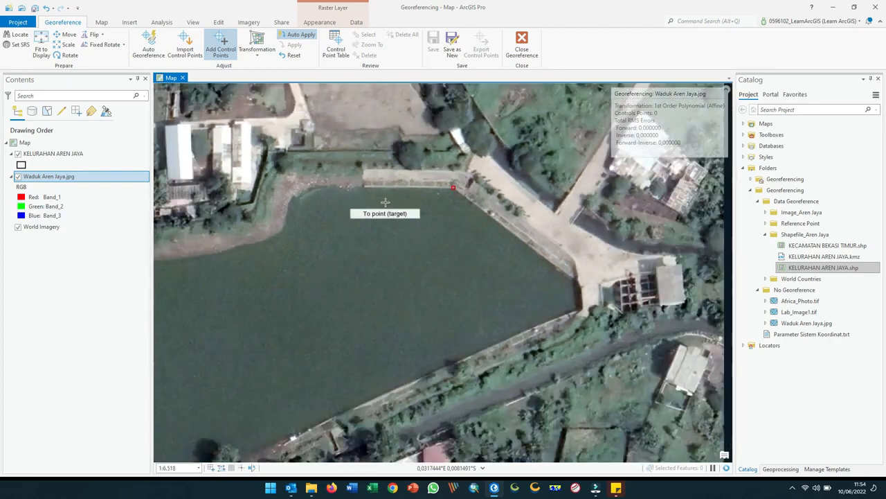
scroll(385, 202, down, 2)
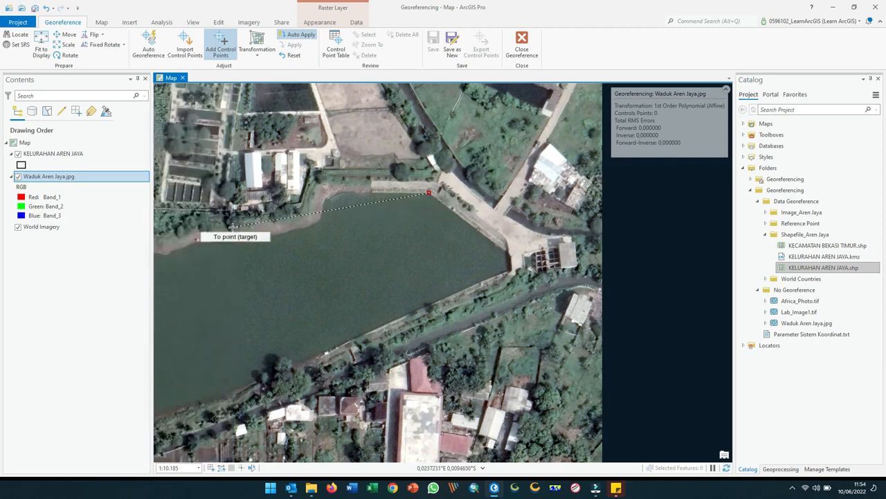
click(73, 230)
right_click(72, 230)
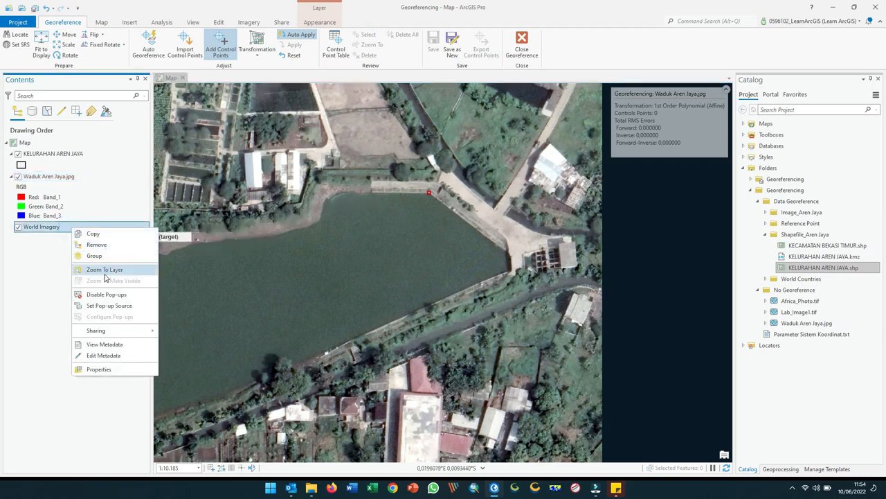
click(50, 154)
right_click(51, 154)
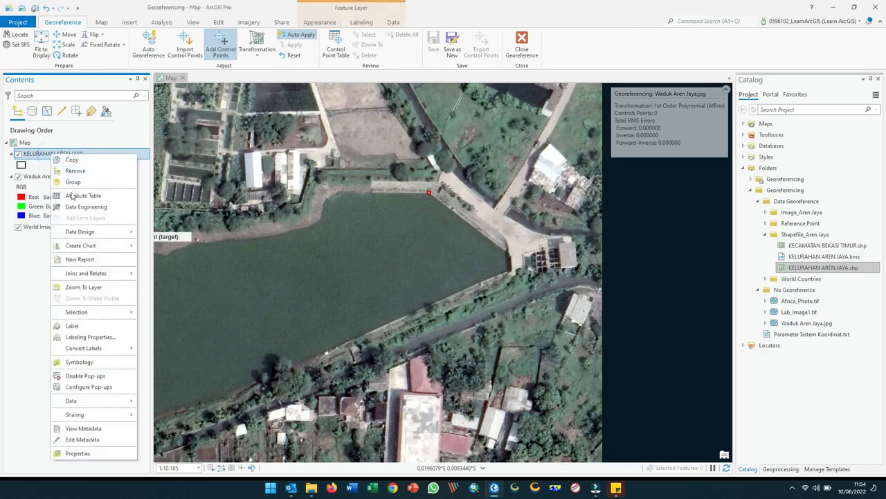
click(80, 286)
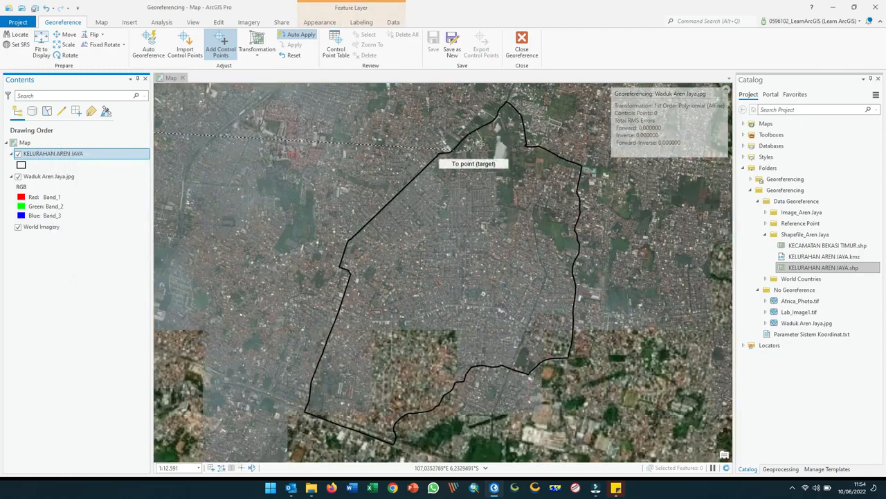
scroll(480, 144, up, 4)
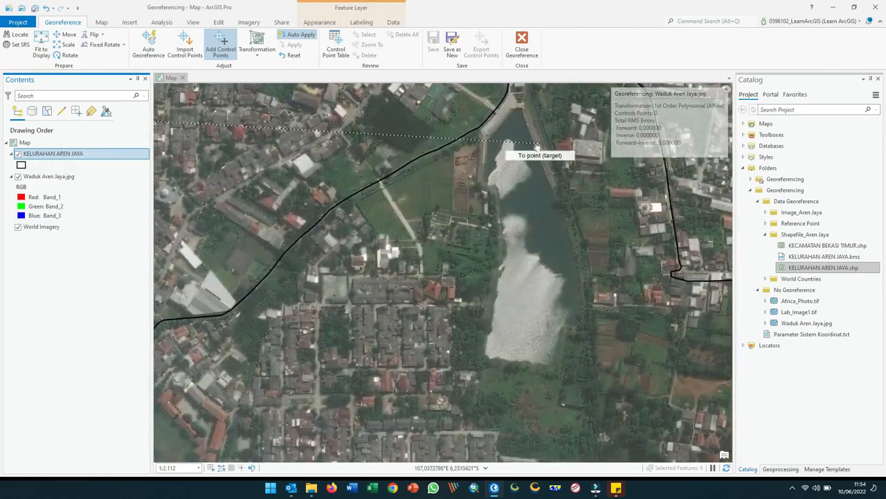
drag(537, 147, 450, 223)
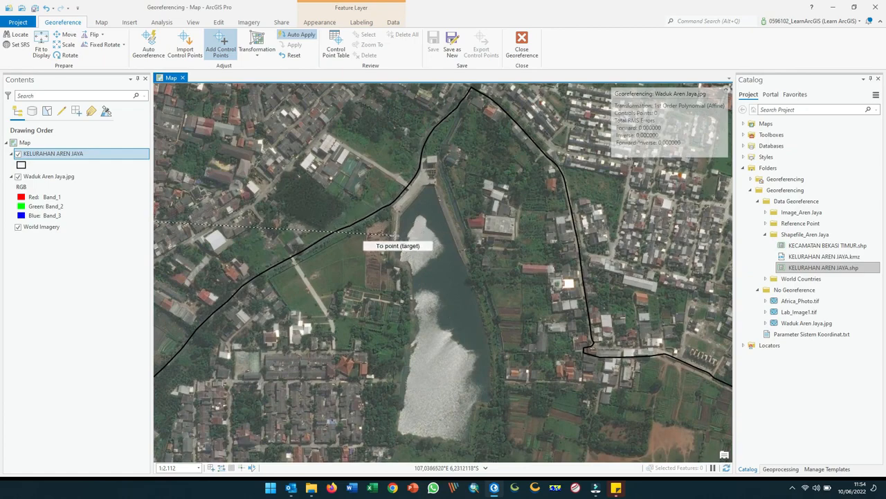
scroll(390, 248, up, 2)
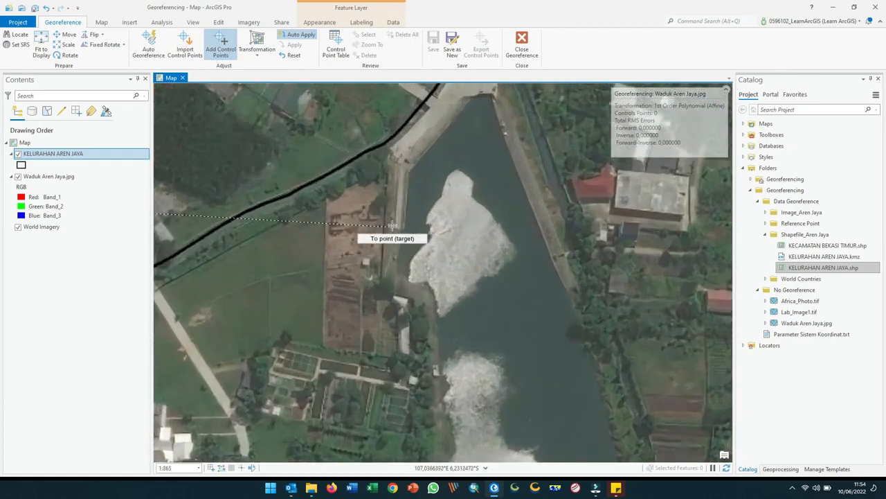
scroll(392, 225, up, 1)
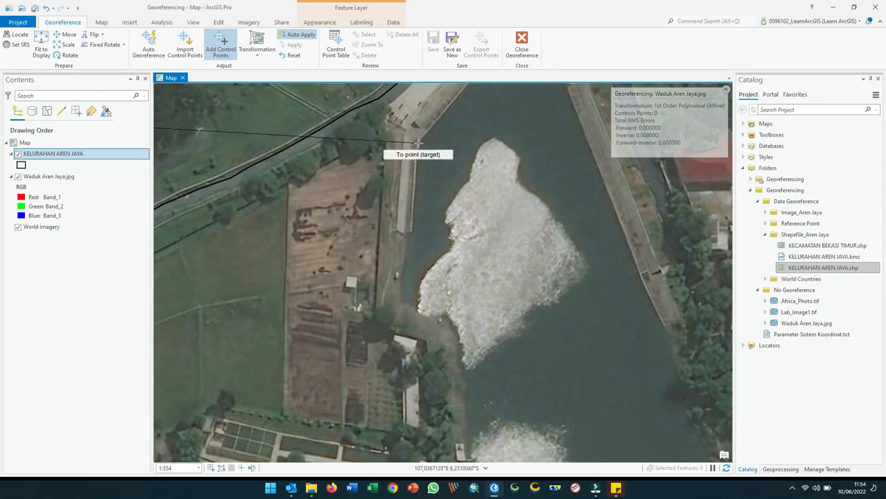
click(419, 144)
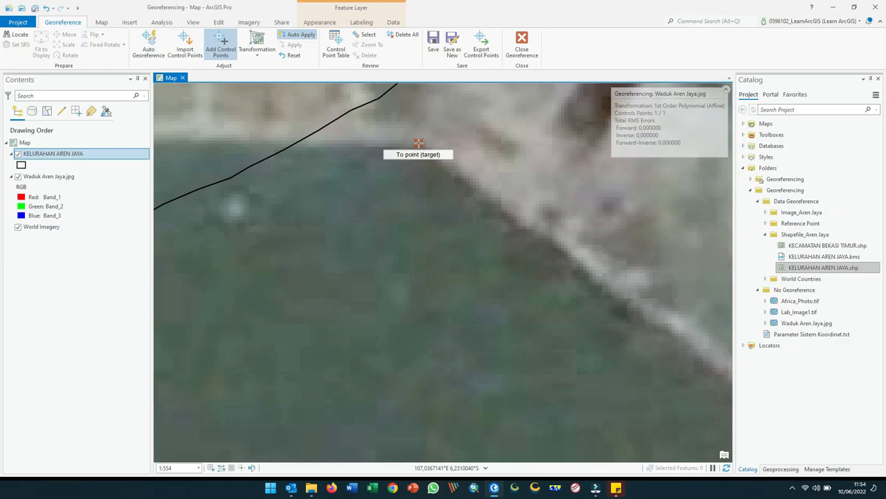
Examine how the shifted Waduk Aren Jaya.jpg image lies over the imagery basemap and the KELURAHAN AREN JAYA boundary
scroll(418, 143, down, 6)
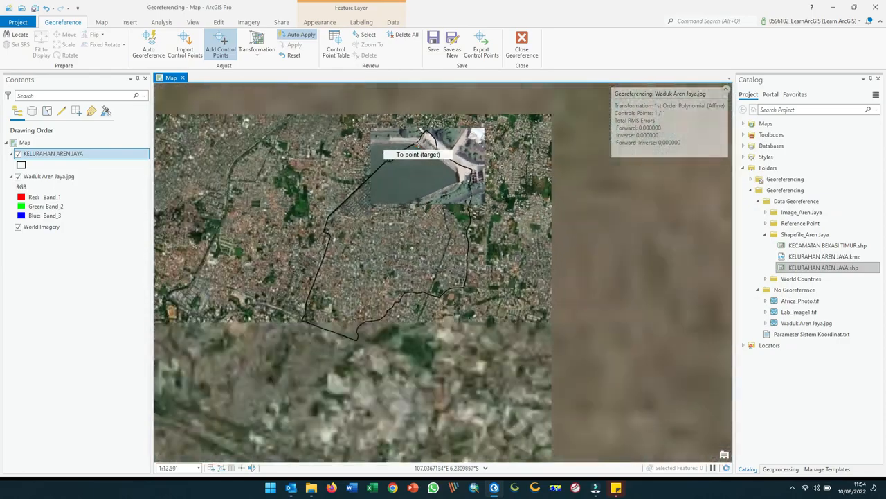
scroll(418, 141, down, 2)
click(418, 141)
scroll(427, 136, up, 1)
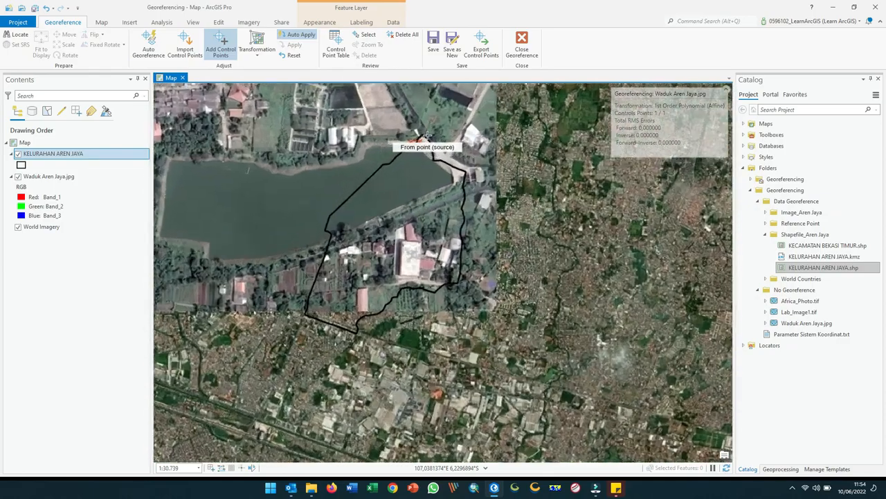
Place the second control point's source on Waduk Aren Jaya.jpg, at the reservoir's eastern corner where the diagonal and southern embankments meet beside the gate structure
drag(390, 187, 486, 271)
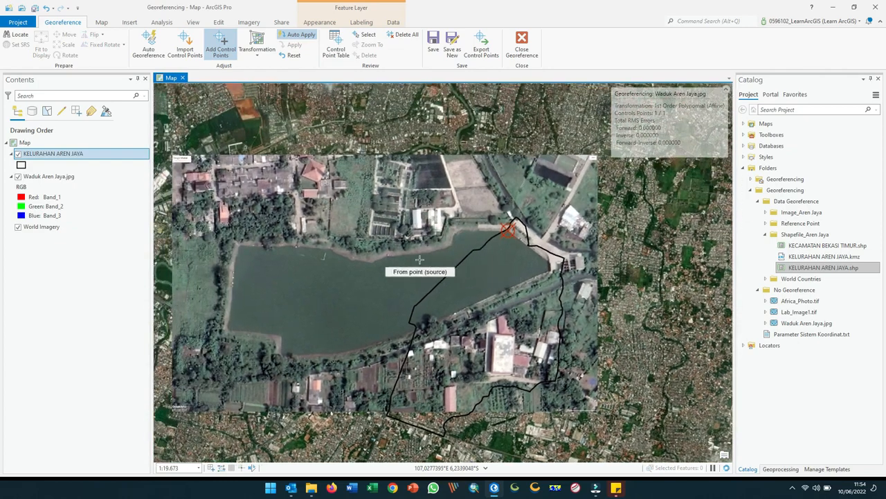
drag(420, 260, 439, 250)
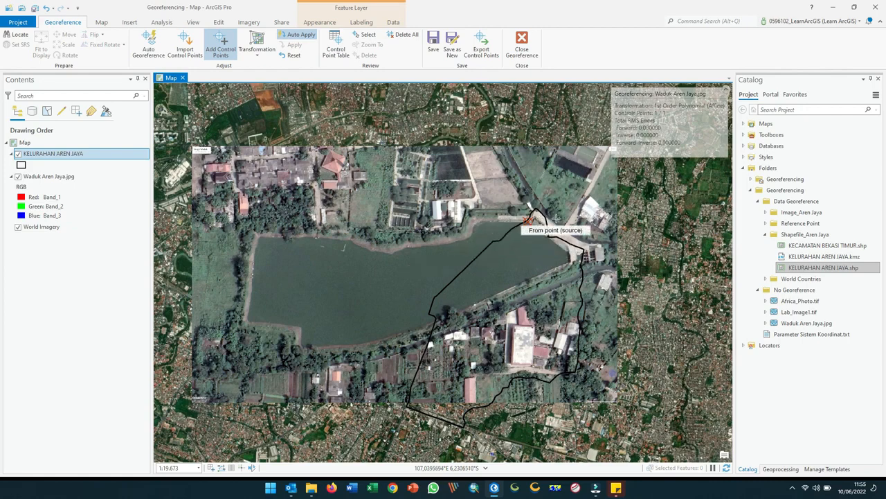
scroll(561, 163, up, 4)
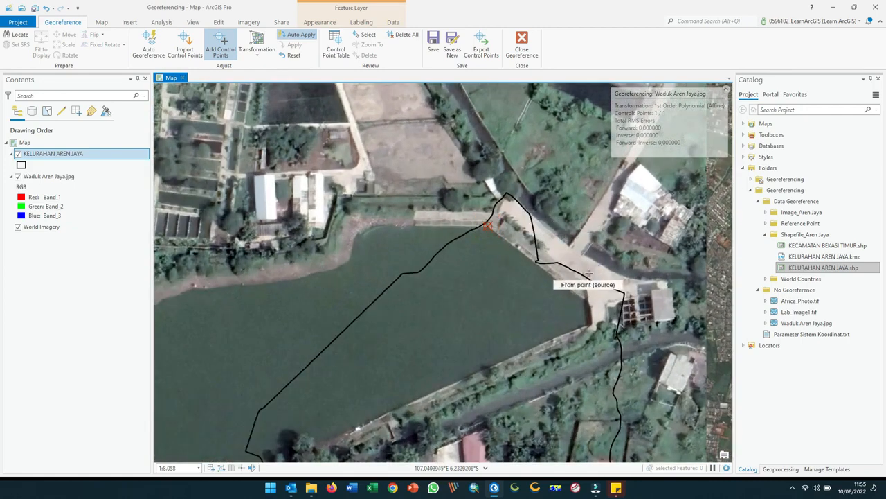
drag(588, 273, 520, 195)
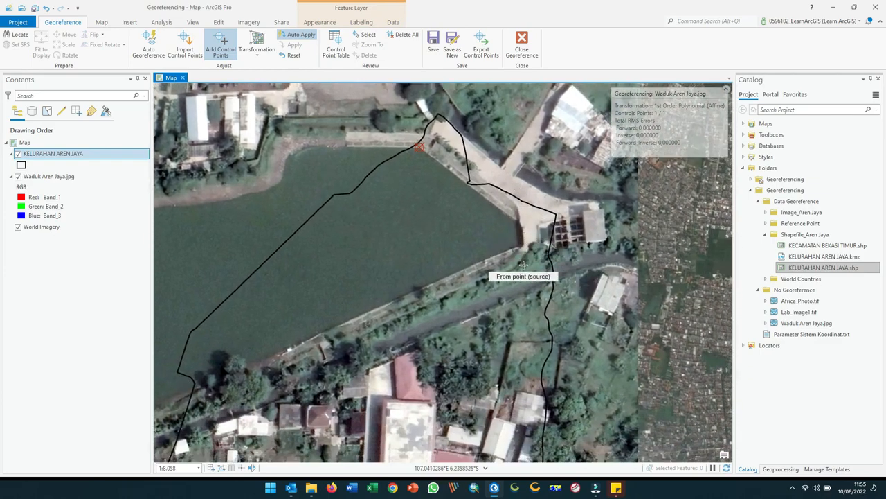
scroll(523, 266, up, 2)
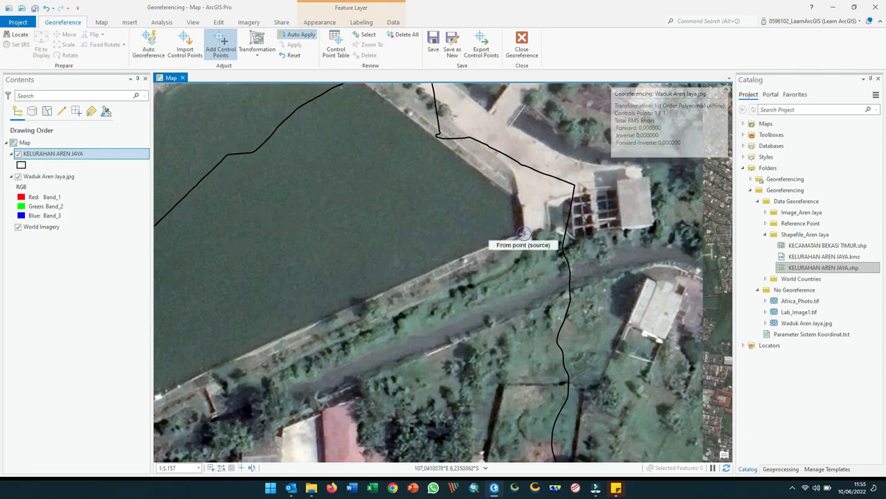
click(524, 233)
With Waduk Aren Jaya.jpg temporarily hidden, place the second control point's target on World Imagery at the reservoir's northern tip, just below the gate structure
scroll(523, 234, down, 6)
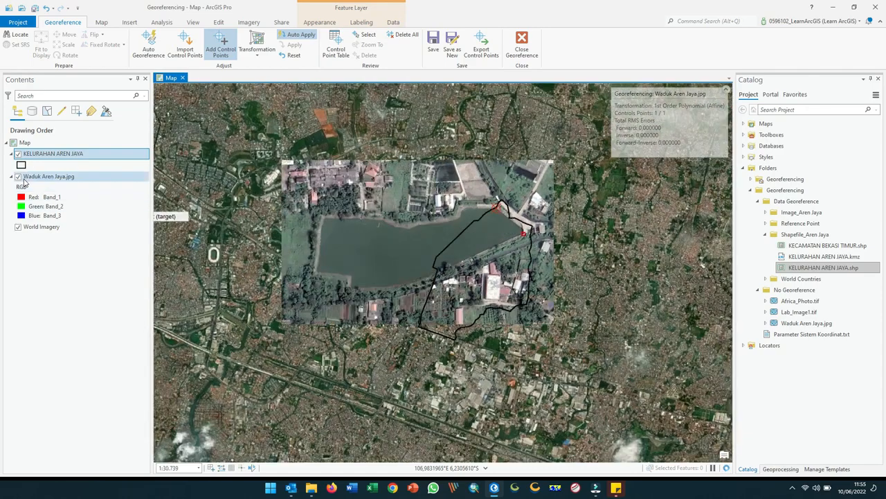
click(18, 176)
scroll(419, 222, up, 5)
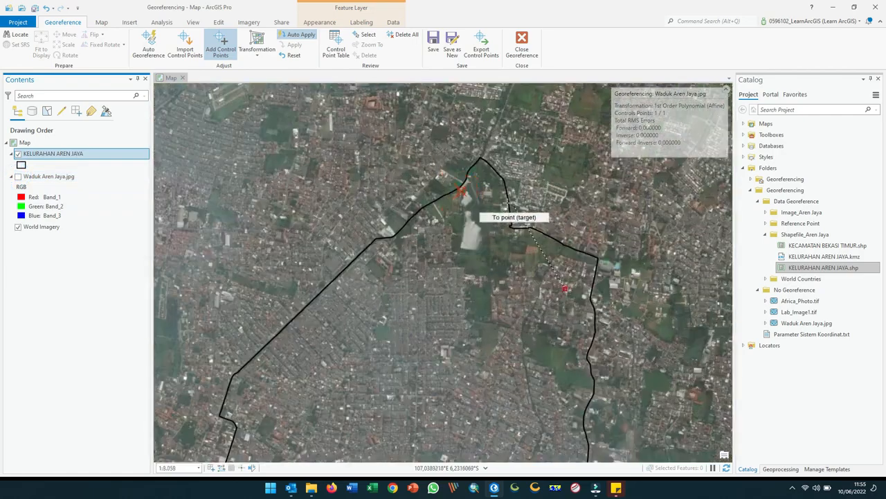
scroll(472, 176, up, 7)
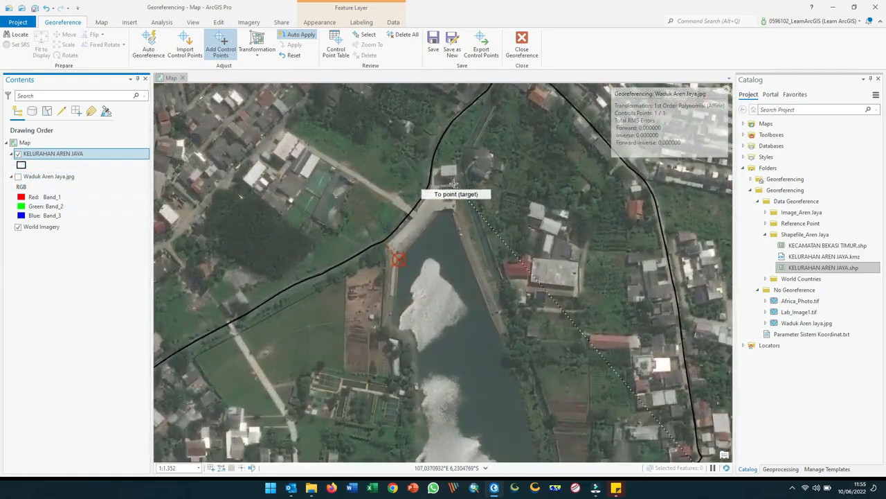
scroll(454, 183, up, 2)
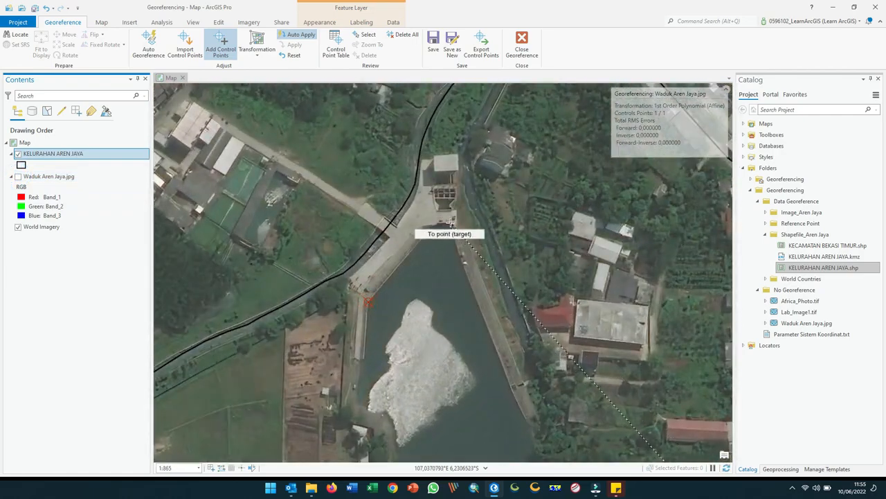
click(451, 221)
scroll(451, 222, down, 2)
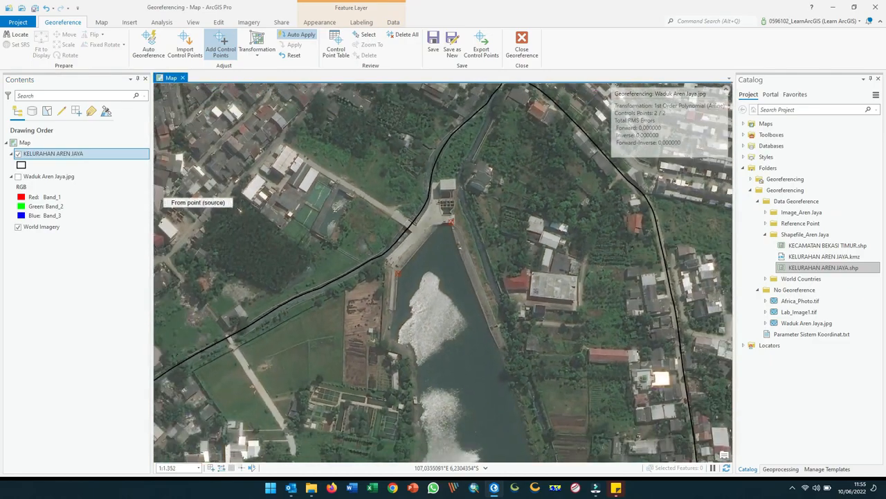
click(18, 176)
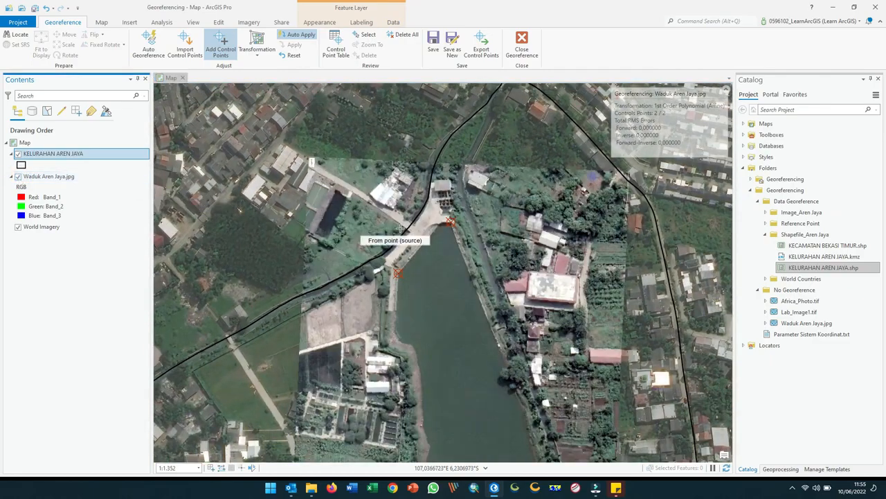
Place the third control point's source on Waduk Aren Jaya.jpg, at the southeastern corner where the reservoir's southern bank meets the notched eastern bank
scroll(407, 230, down, 6)
scroll(438, 341, up, 6)
scroll(441, 351, up, 5)
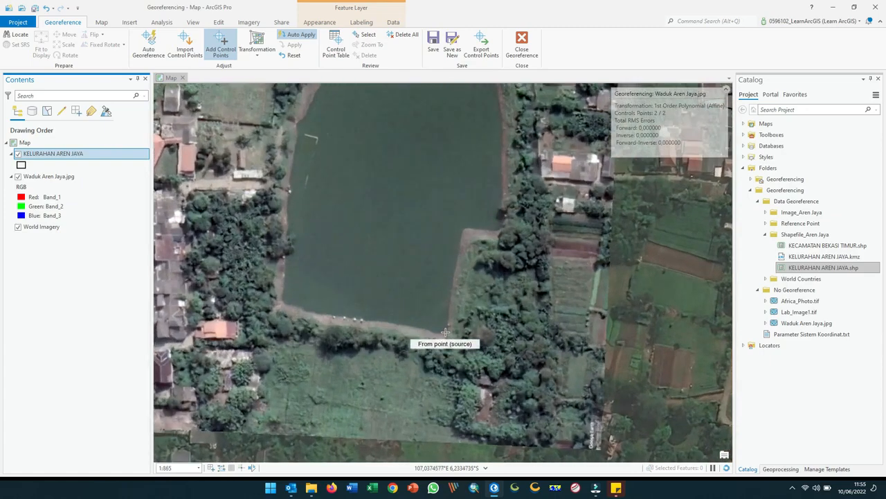
click(445, 333)
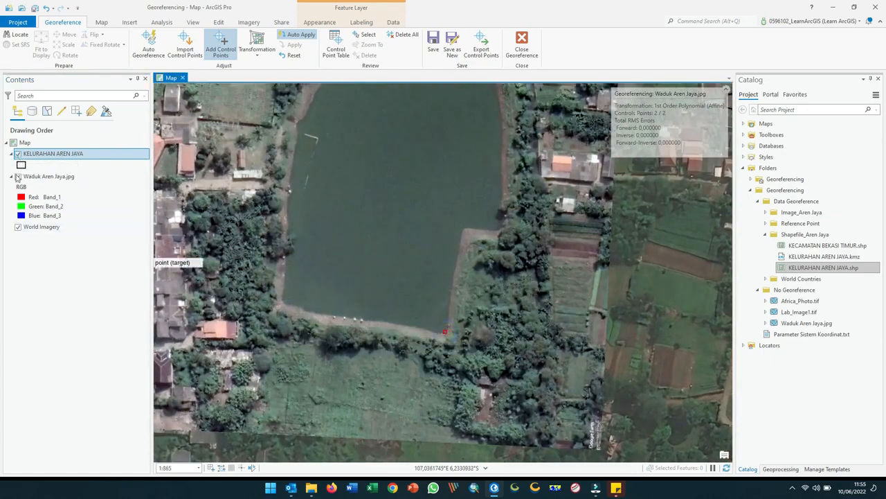
Hide the image, place the third control point's target at the reservoir's matching southeastern corner on World Imagery, and show the image again
click(18, 176)
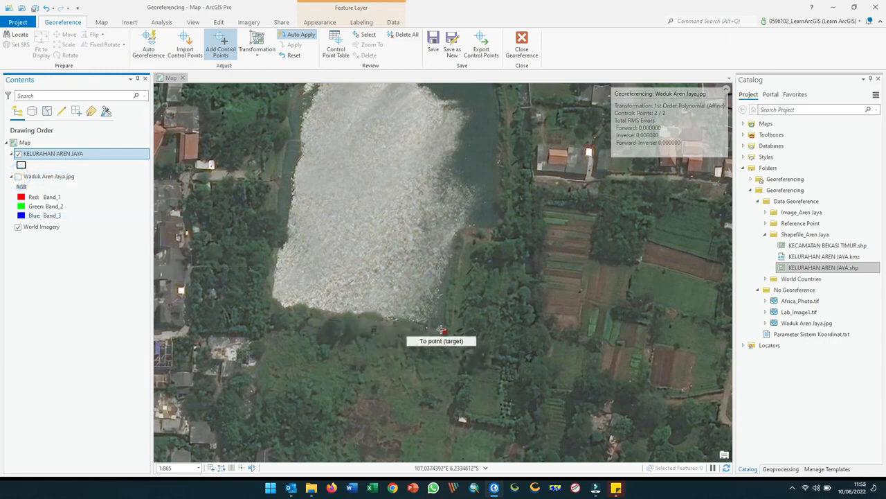
click(441, 331)
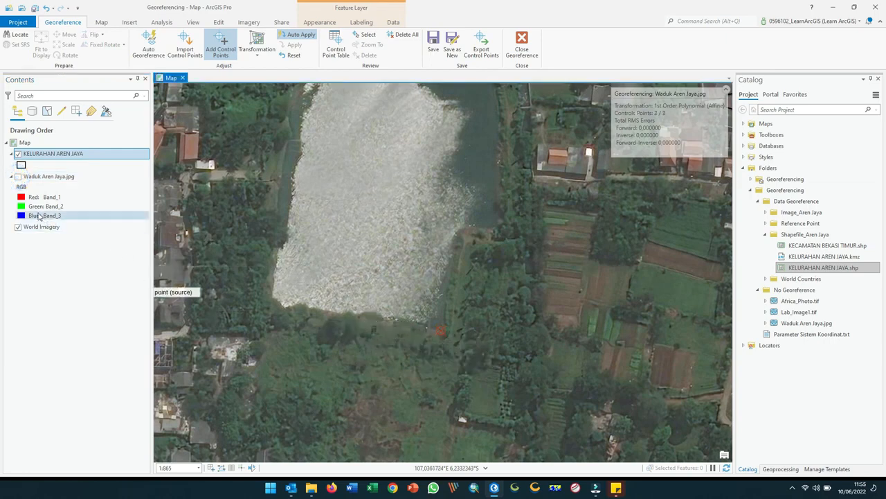
click(18, 176)
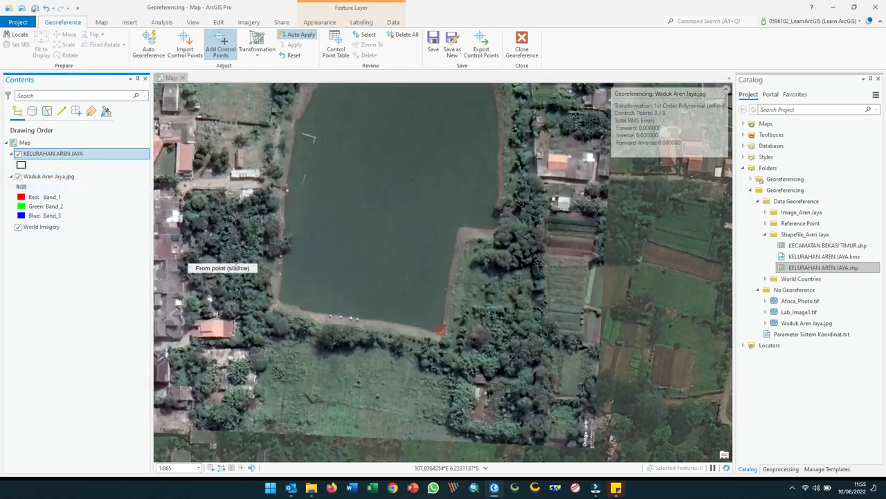
Place the fourth control point's source on Waduk Aren Jaya.jpg, at the reservoir's southwestern bank corner
scroll(238, 270, down, 3)
scroll(237, 270, down, 3)
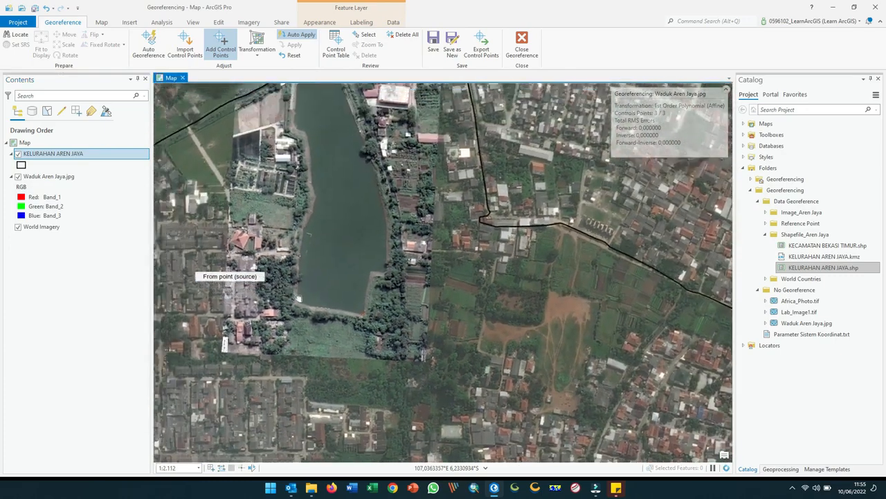
scroll(360, 346, up, 5)
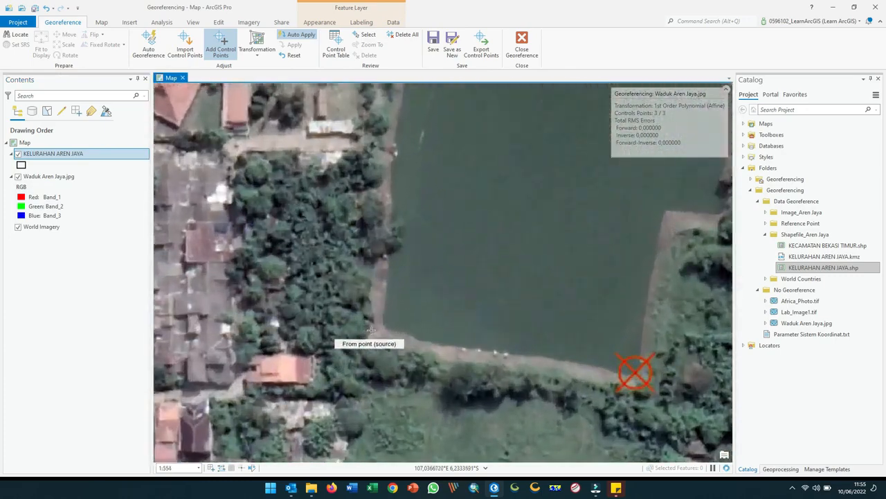
click(382, 323)
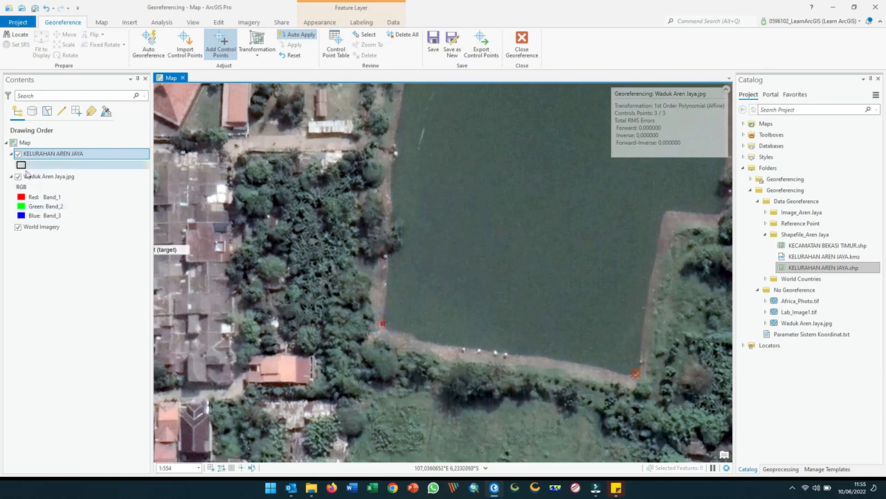
Hide the image, place the fourth control point's target at the reservoir's southwestern corner on World Imagery, and show the image again
click(18, 176)
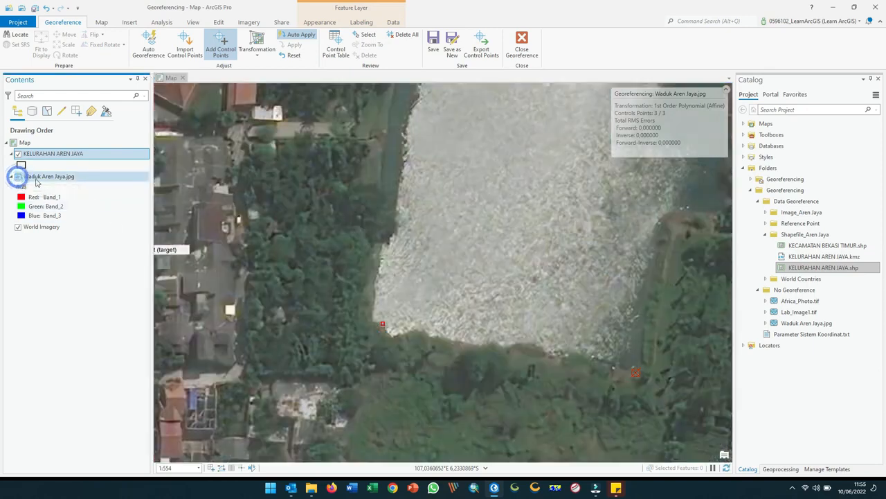
click(372, 320)
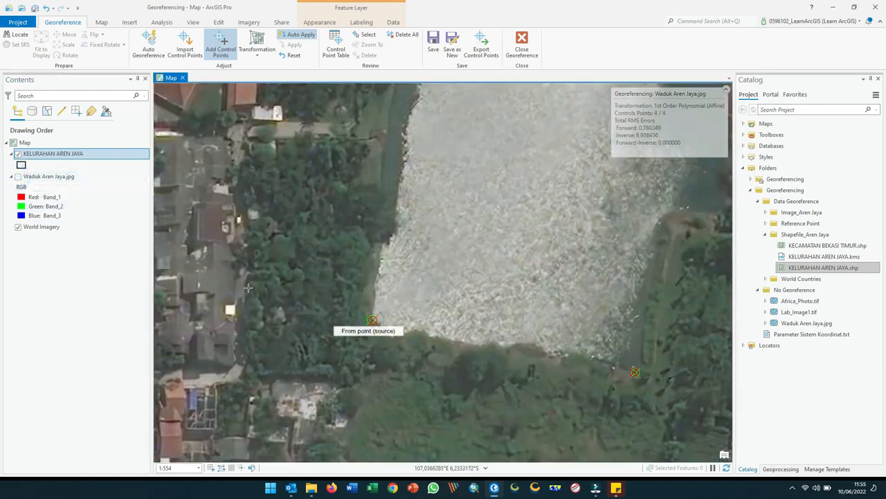
click(18, 176)
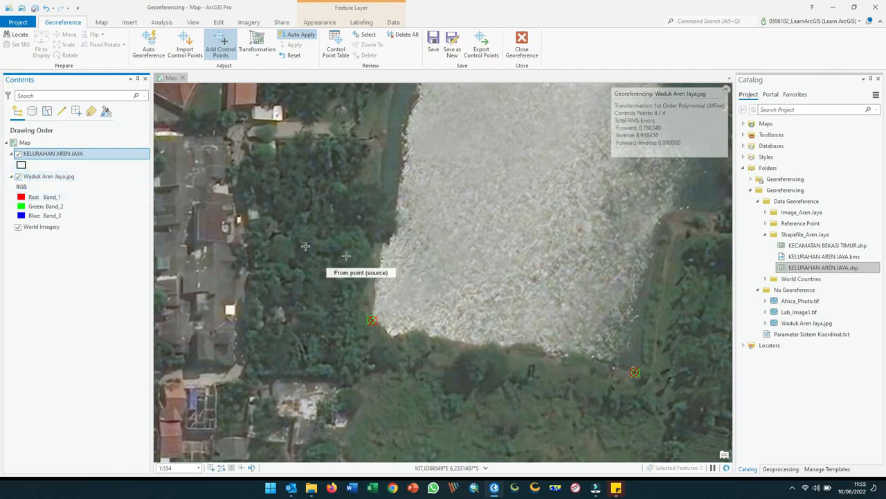
Compare Waduk Aren Jaya.jpg with World Imagery across the whole reservoir using the Swipe tool to check the alignment
scroll(406, 266, down, 3)
drag(507, 199, 464, 285)
drag(447, 227, 434, 255)
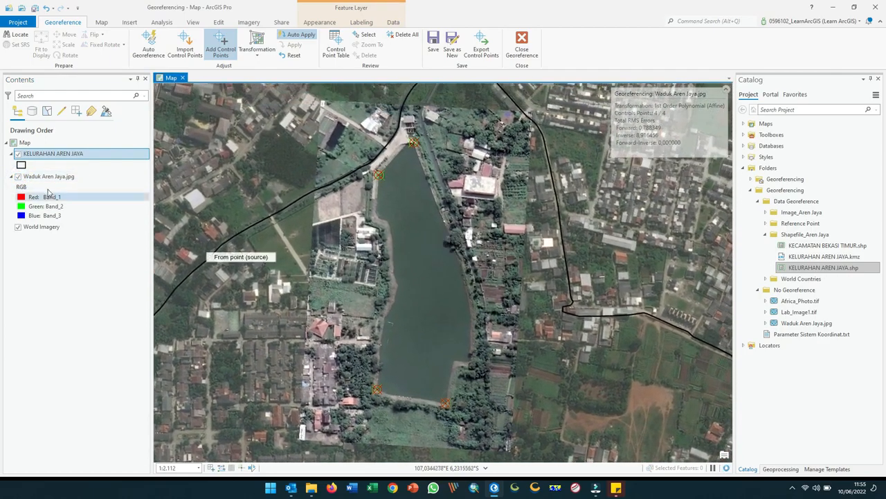
click(48, 176)
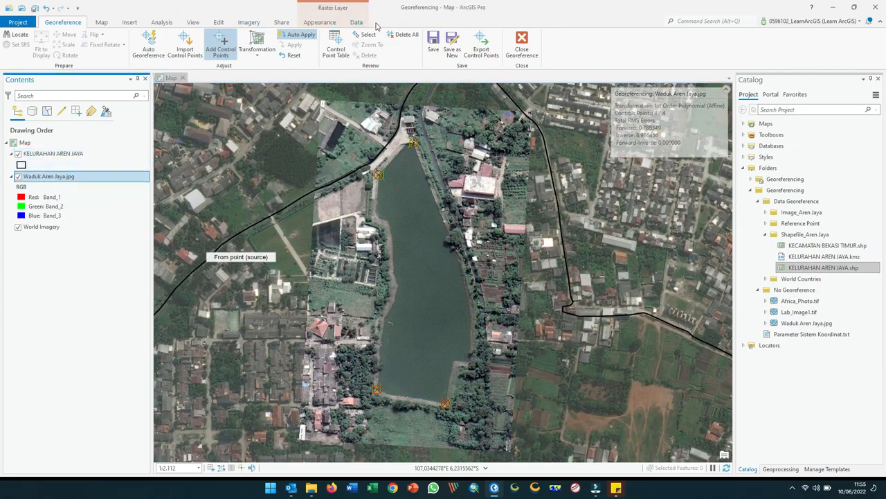
click(356, 23)
click(319, 23)
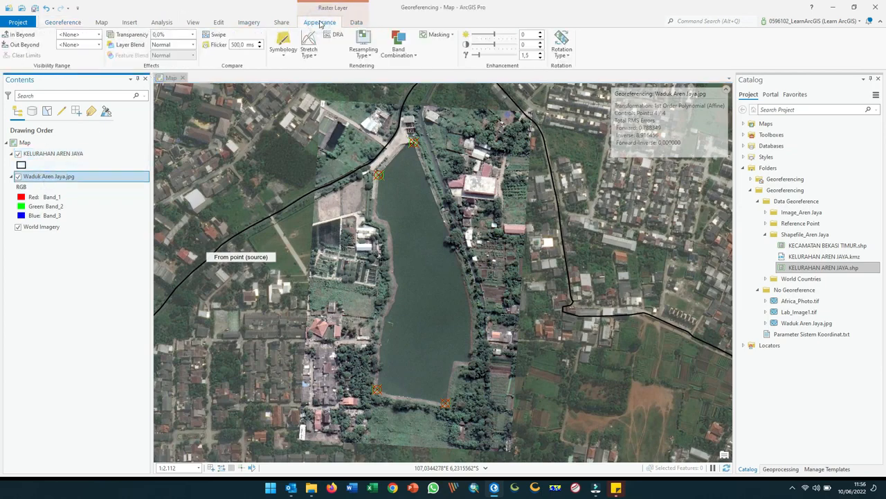
click(215, 34)
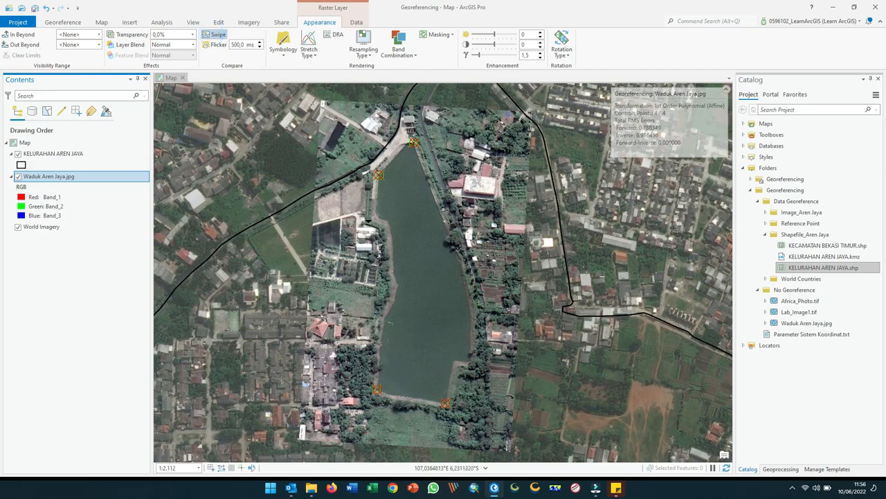
drag(244, 284, 374, 309)
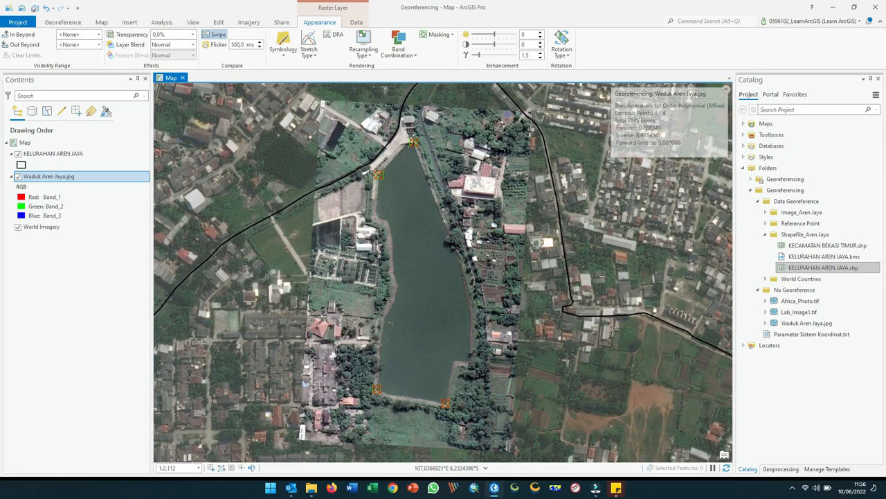
drag(468, 112, 460, 187)
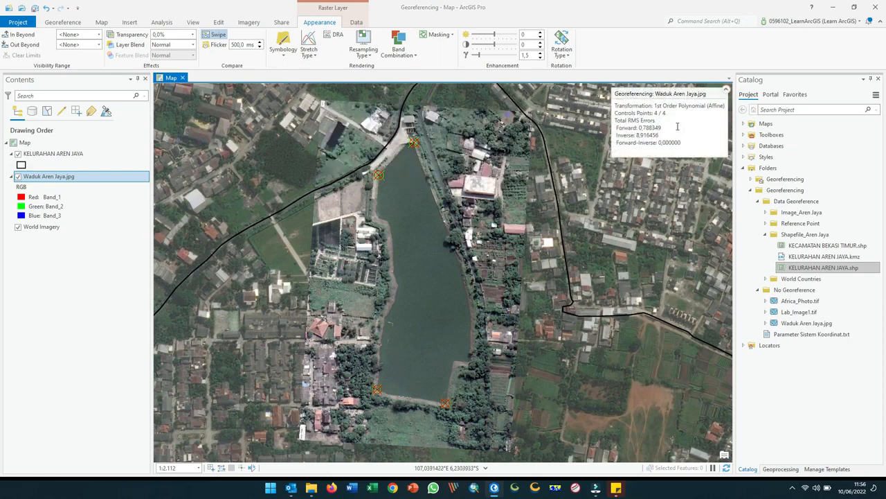
Check the Forward RMS error in the georeferencing summary and open the control point table for Waduk Aren Jaya.jpg
drag(669, 128, 655, 127)
click(640, 128)
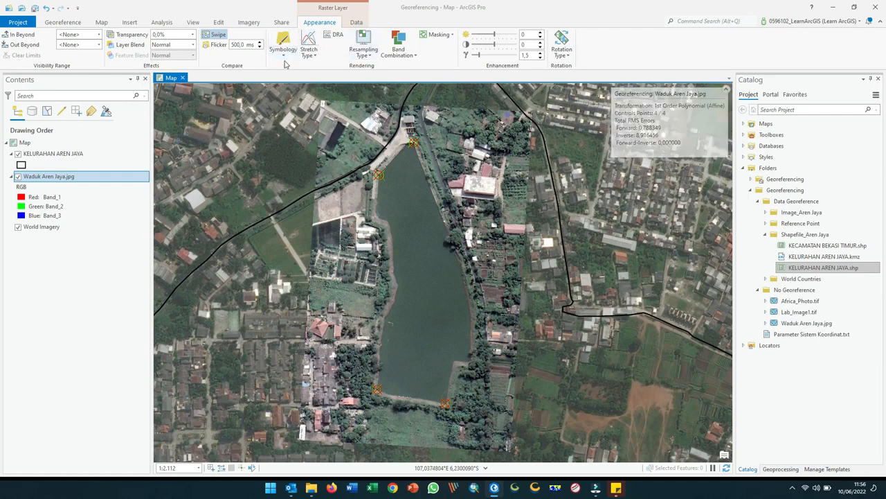
click(249, 22)
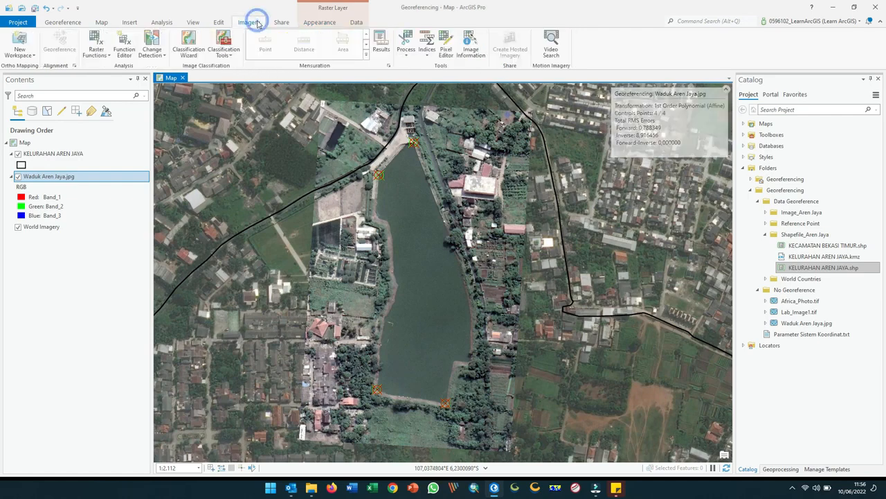
click(66, 23)
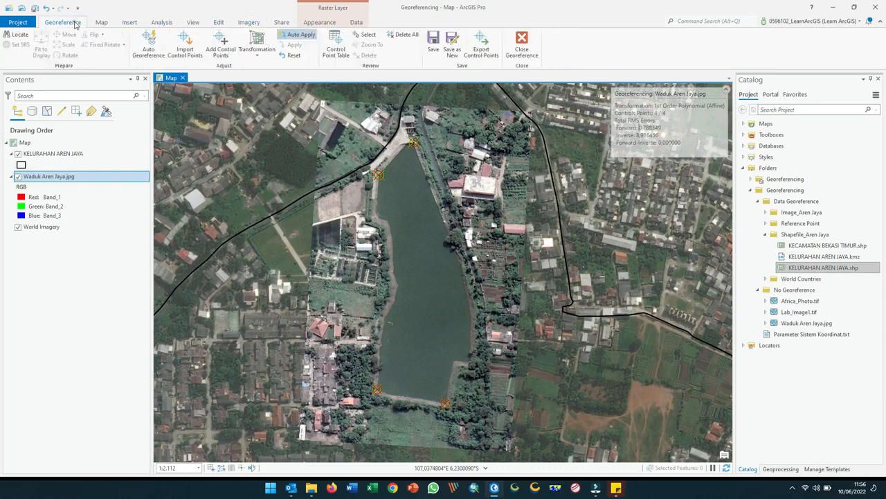
click(340, 45)
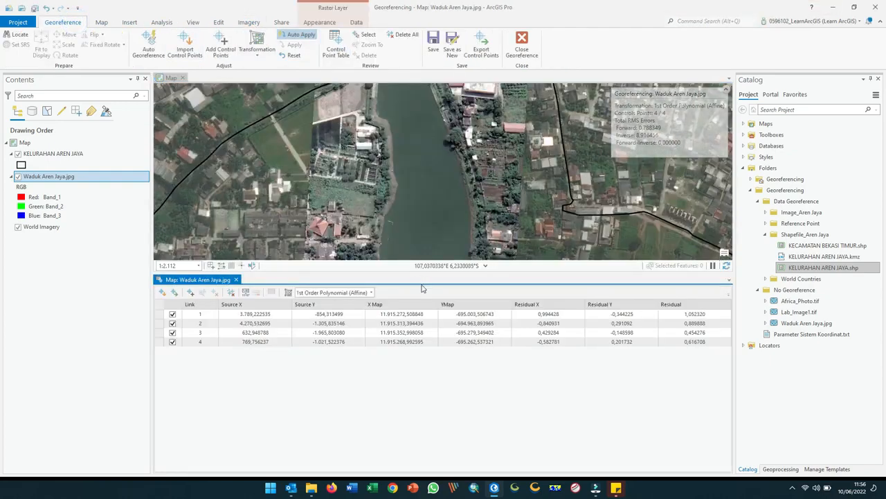
Review the available transformation types and set the control points' transformation to Adjust
click(371, 294)
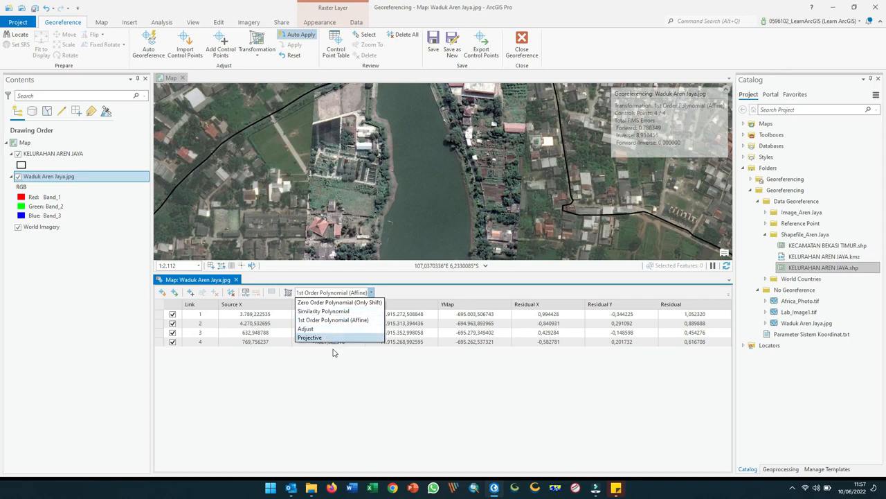
click(334, 355)
click(370, 294)
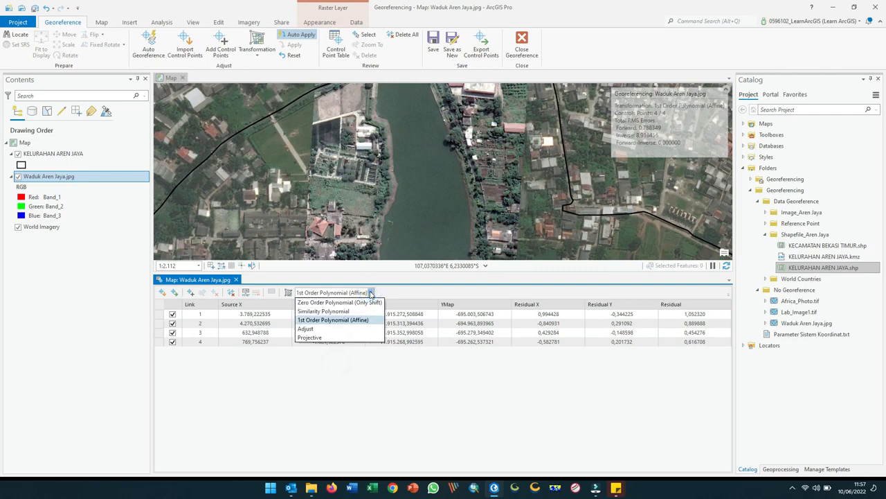
click(342, 331)
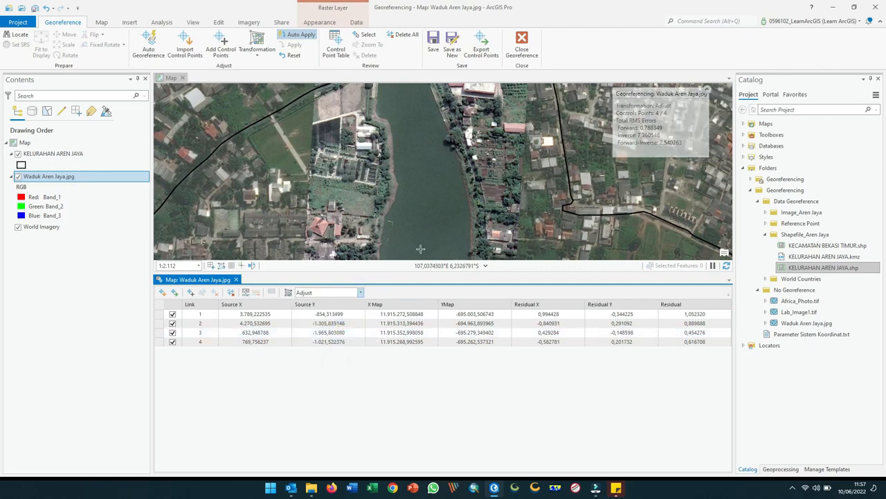
Try the Similarity Polynomial transformation on the control points and check its effect on the RMS errors
click(362, 292)
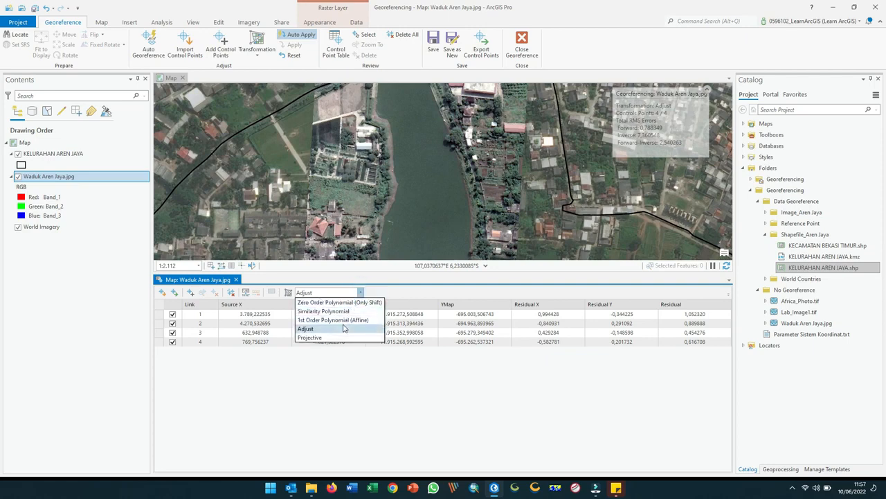
click(332, 311)
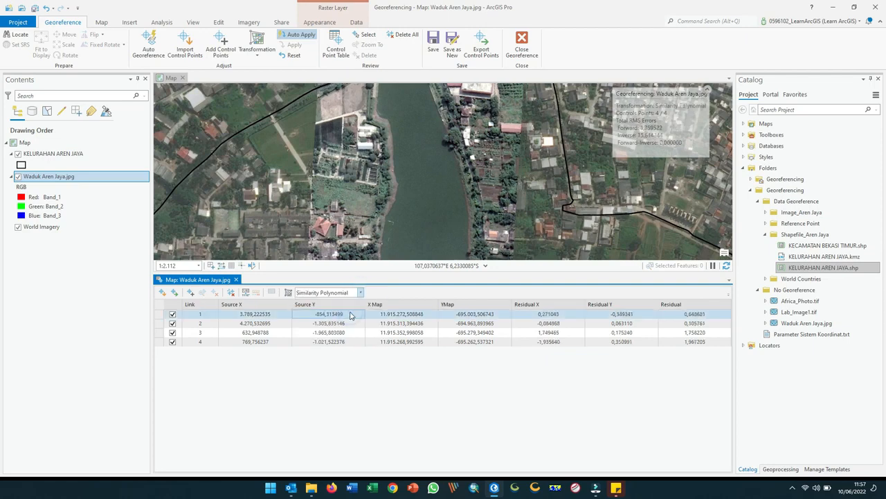
click(666, 127)
click(359, 293)
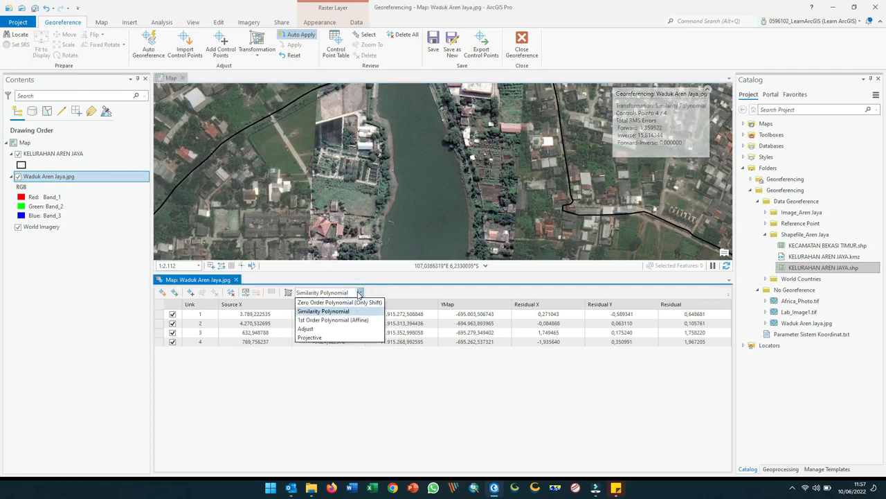
click(428, 279)
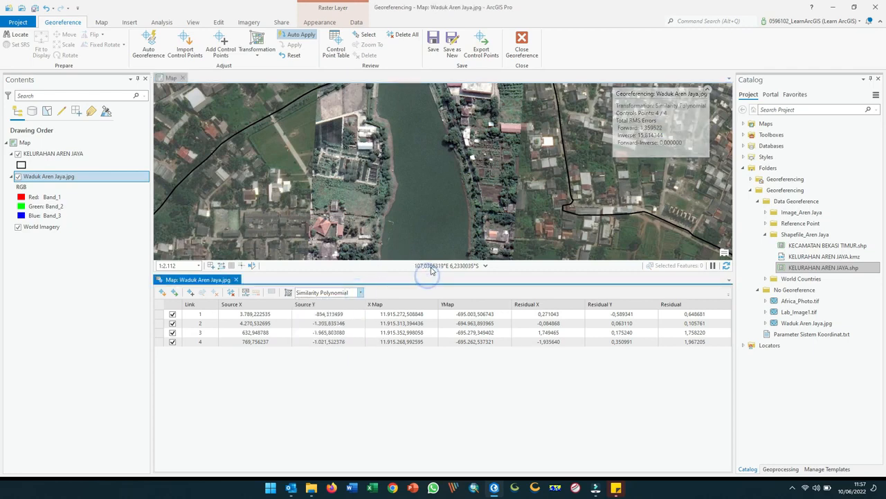
Set the control points' transformation to 1st Order Polynomial (Affine)
click(361, 293)
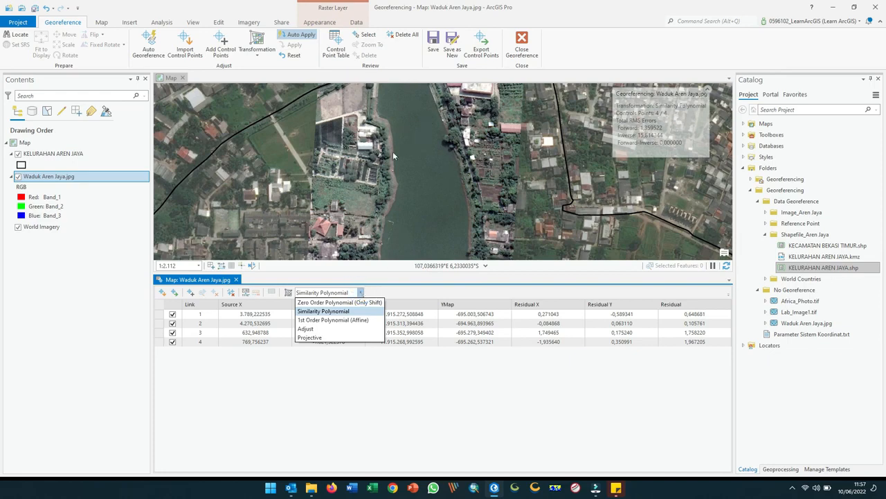
click(340, 320)
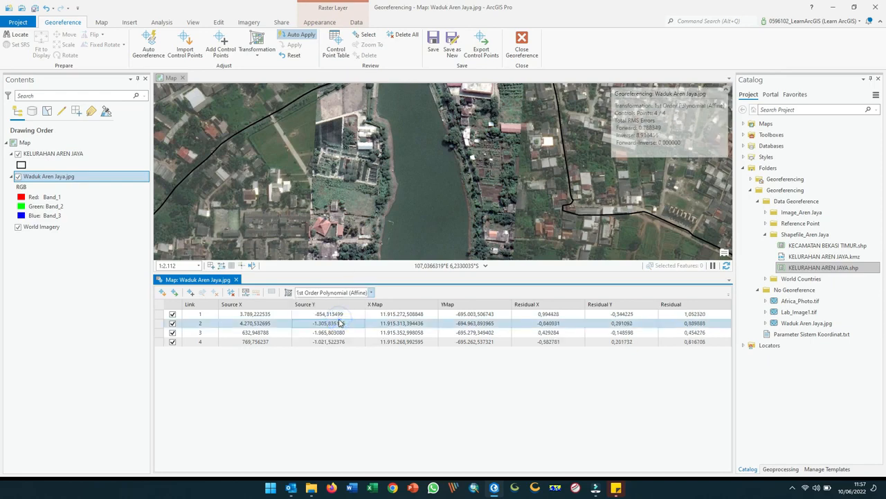
click(372, 293)
click(400, 370)
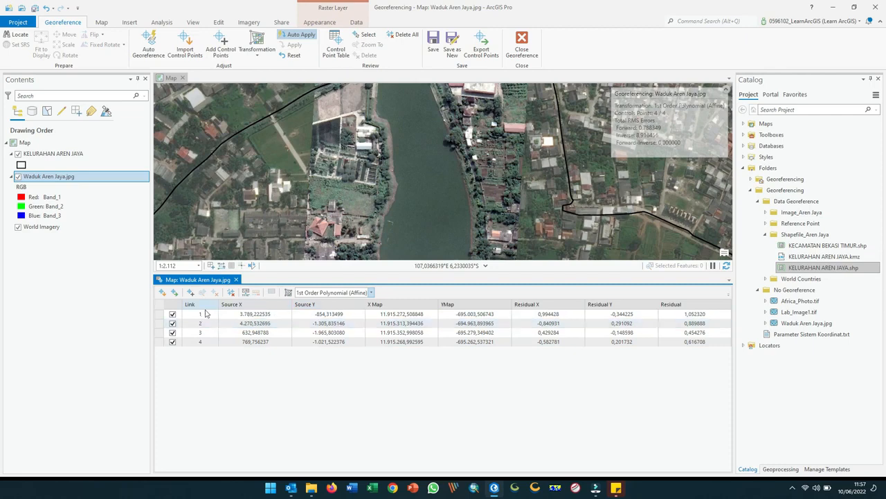
click(175, 293)
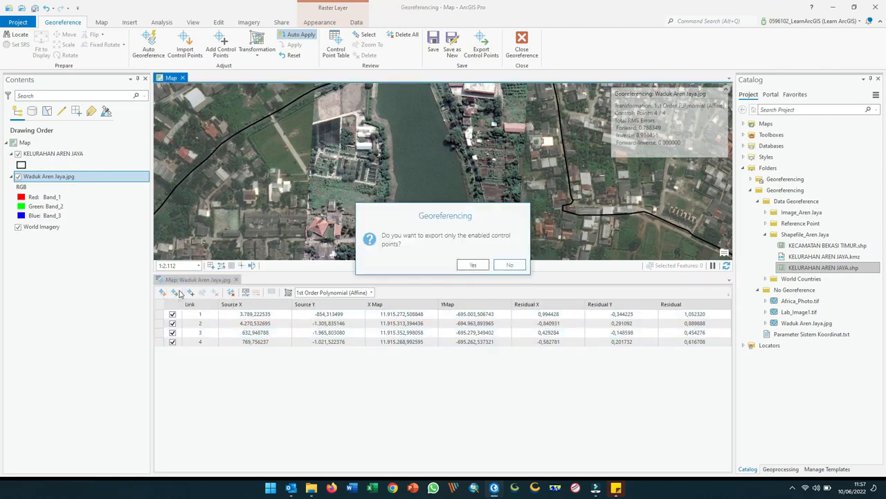
click(473, 264)
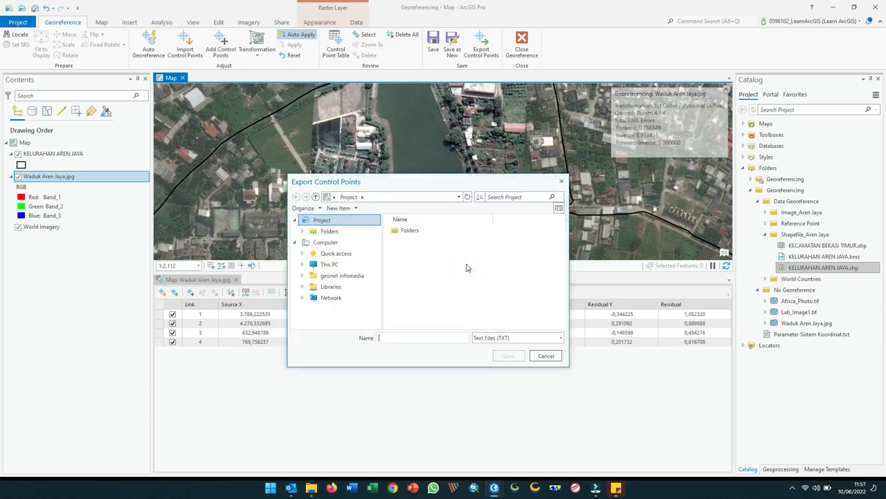
click(561, 183)
click(365, 391)
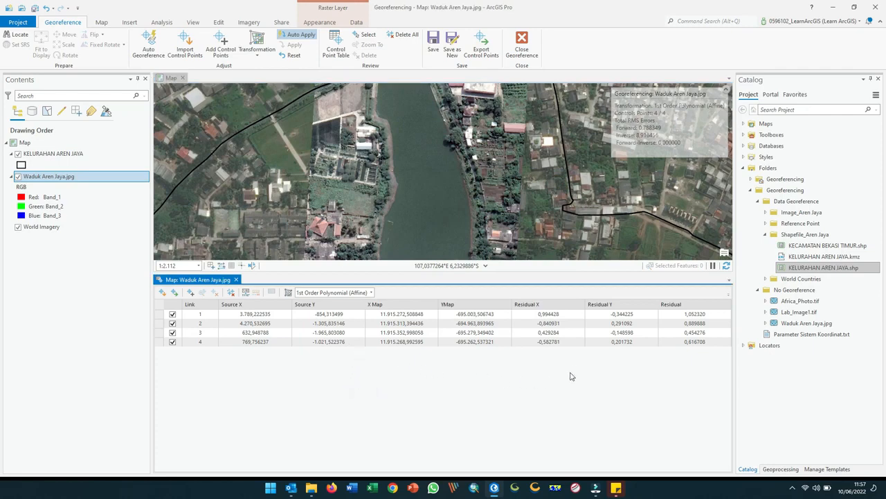
click(484, 279)
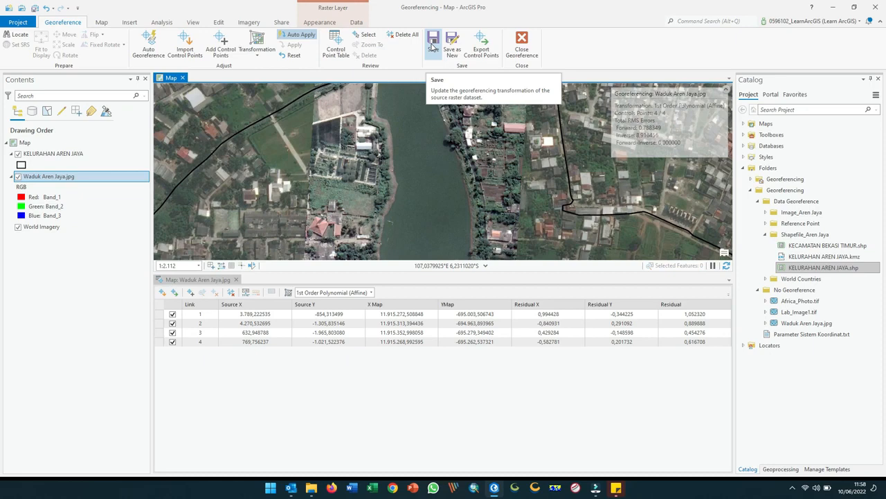
Start saving Waduk Aren Jaya.jpg as a new raster, with the output named Aren Jaya Reference in the Image_Aren Jaya folder
click(90, 181)
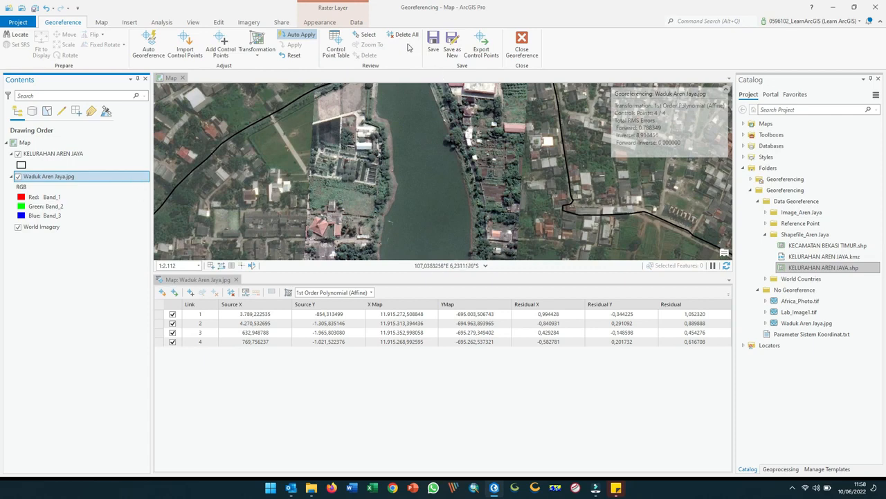
click(457, 50)
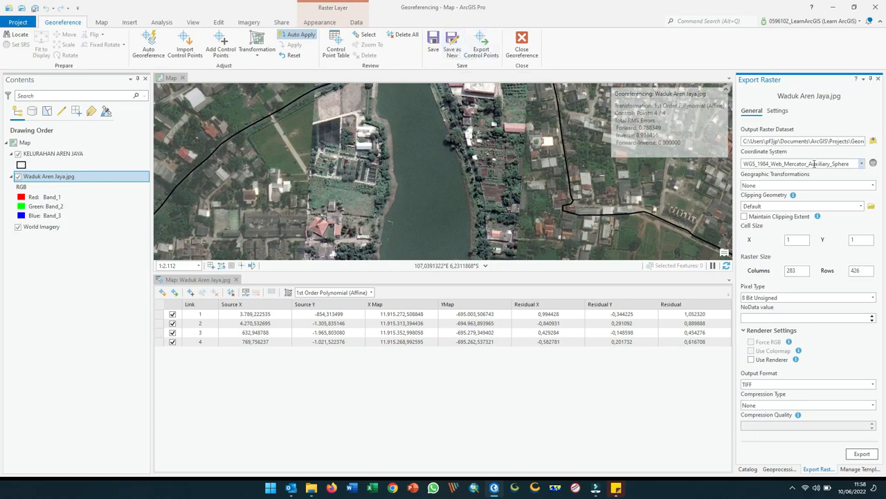
click(874, 141)
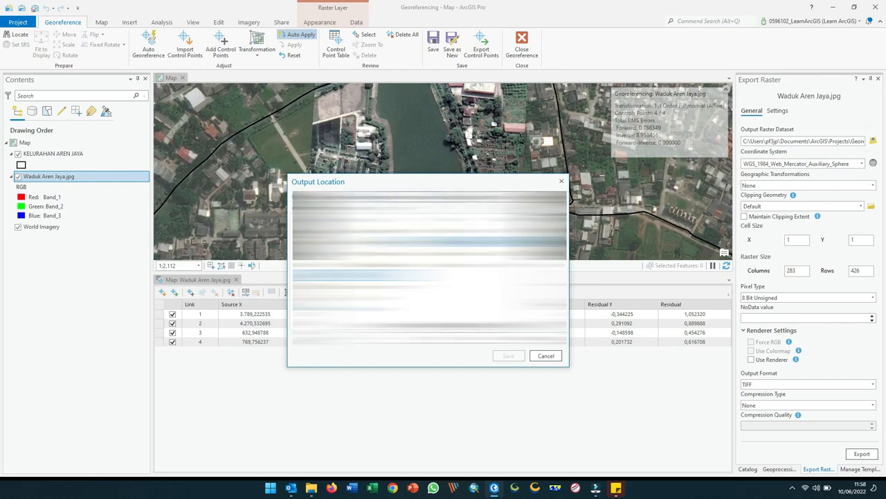
click(443, 241)
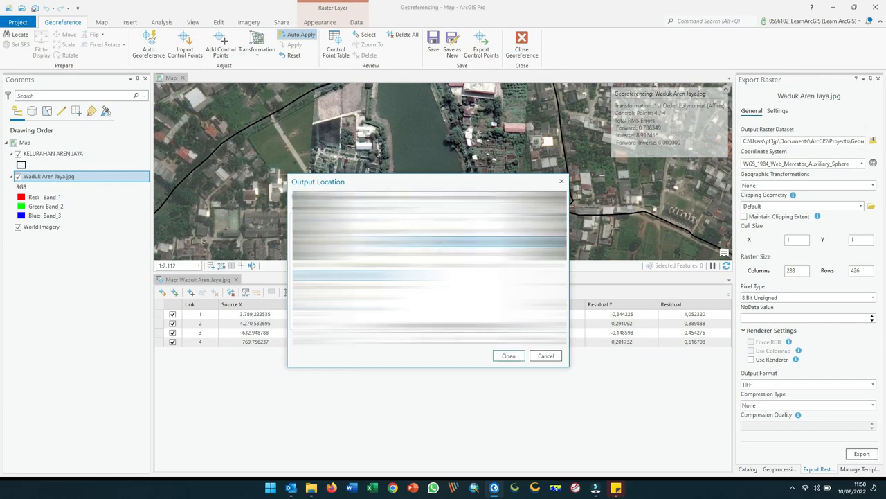
double_click(429, 241)
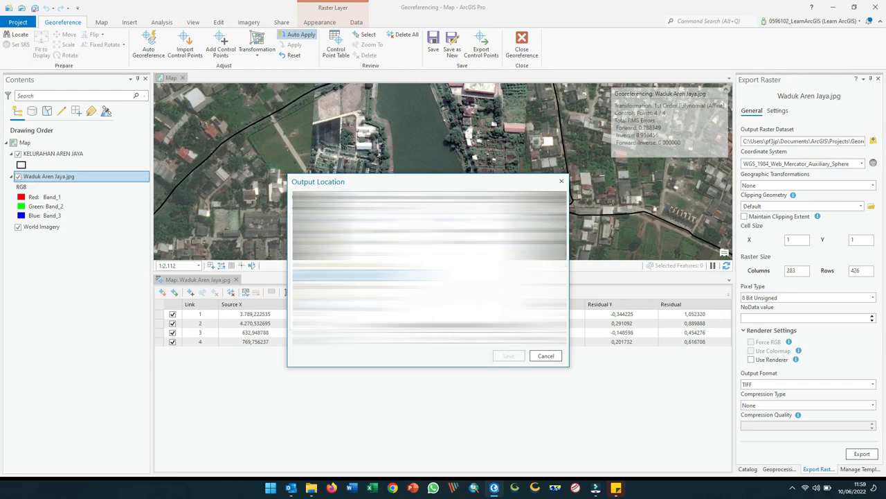
click(423, 338)
text(Aren Jaya Reference)
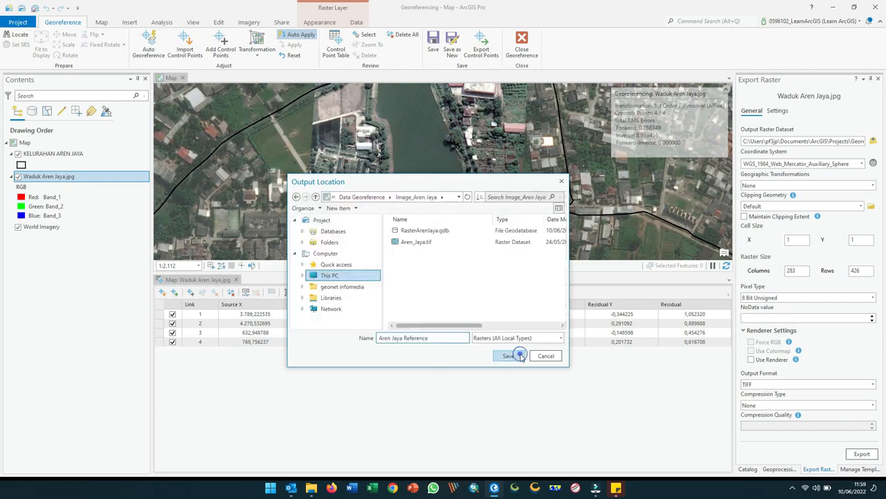
click(511, 353)
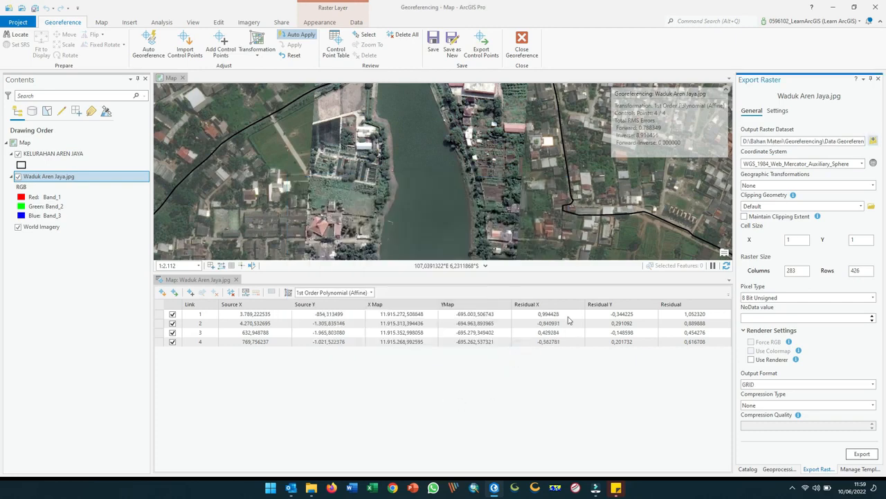
Set the exported raster's coordinate system to WGS 1984 UTM Zone 48S, taken from the map's layers
click(874, 164)
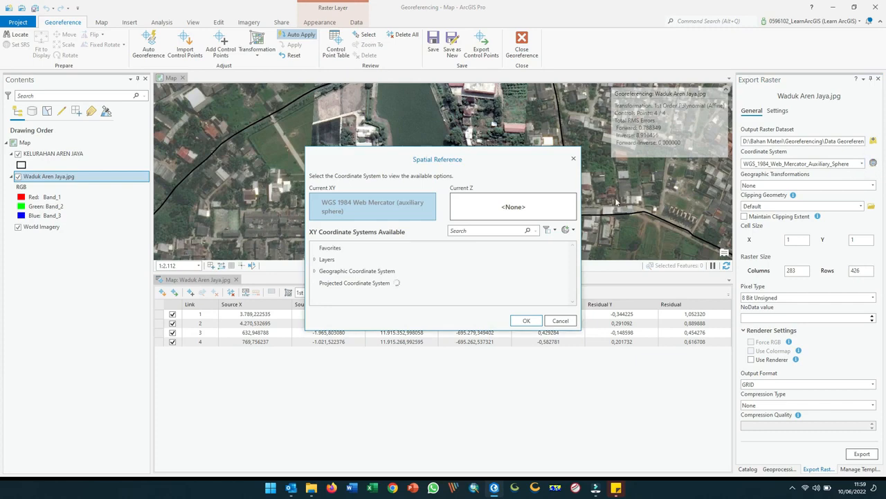
scroll(409, 292, down, 1)
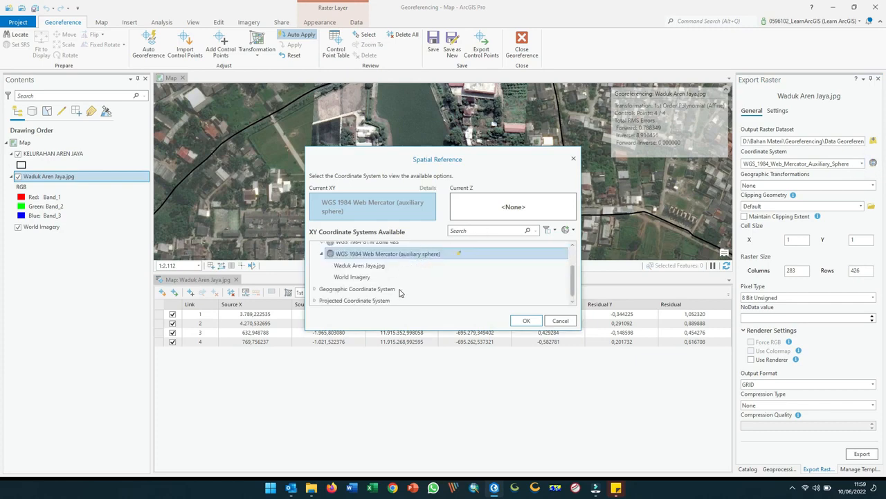
scroll(398, 287, up, 1)
click(403, 265)
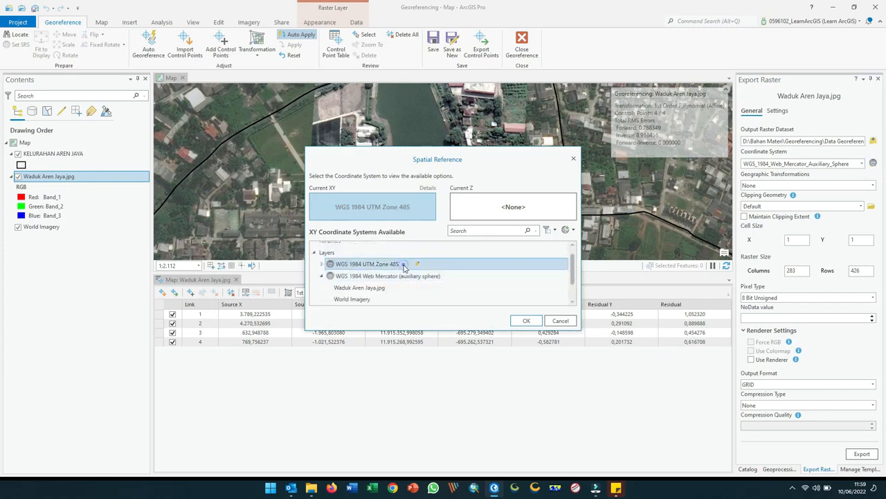
click(524, 321)
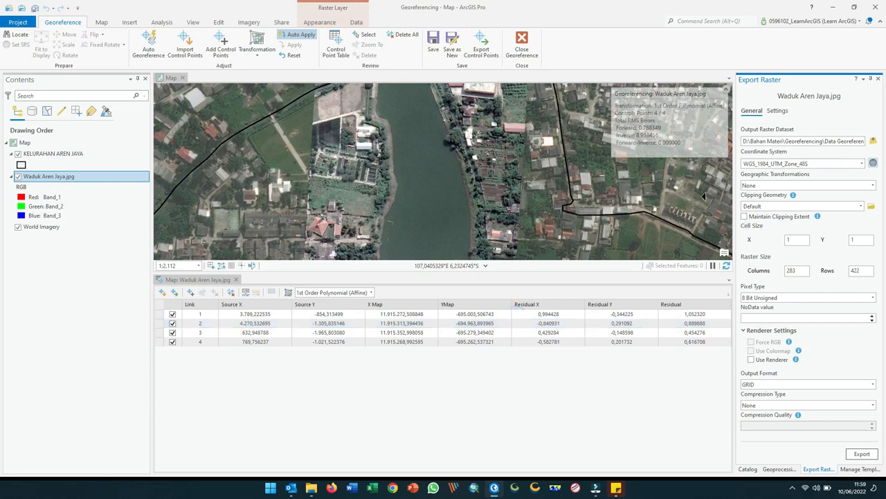
Set the output format to TIFF, leave geographic transformation and compression at None, and export the raster
click(875, 188)
click(875, 188)
click(873, 385)
click(785, 347)
click(874, 408)
click(873, 405)
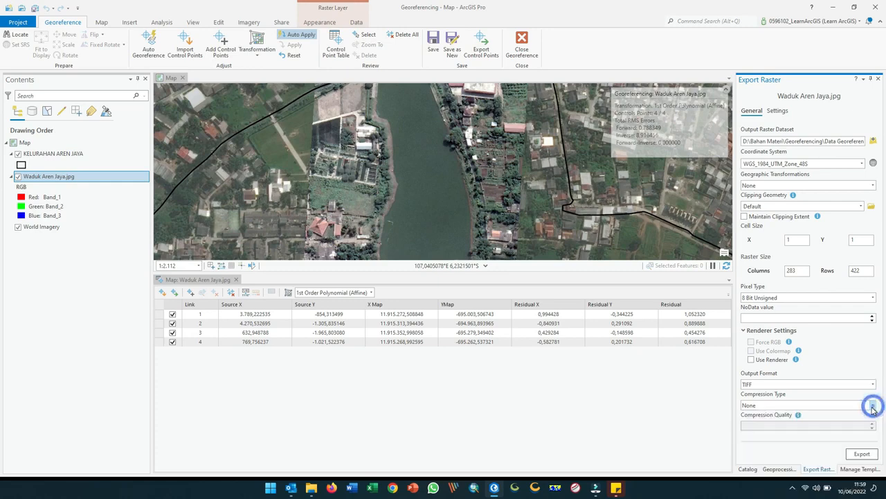
click(855, 452)
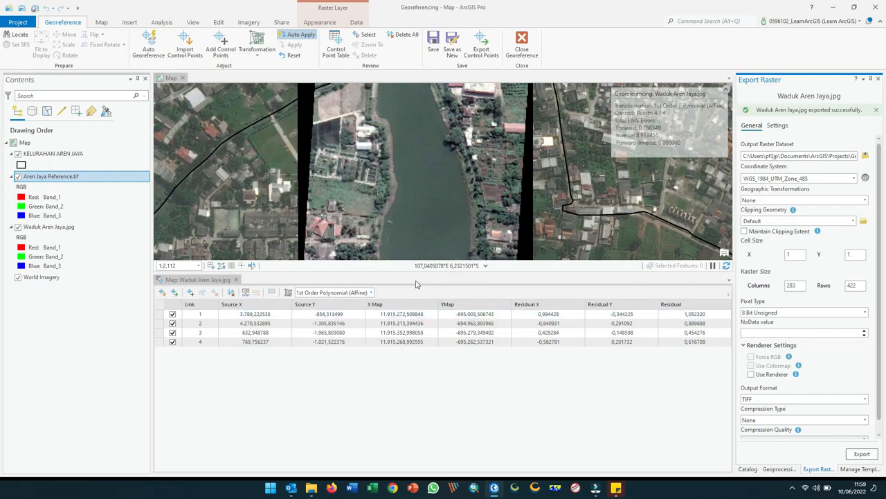
Close the control point table and toggle Waduk Aren Jaya.jpg and Aren Jaya Reference.tif to compare the source with the exported raster
click(237, 280)
scroll(380, 220, down, 2)
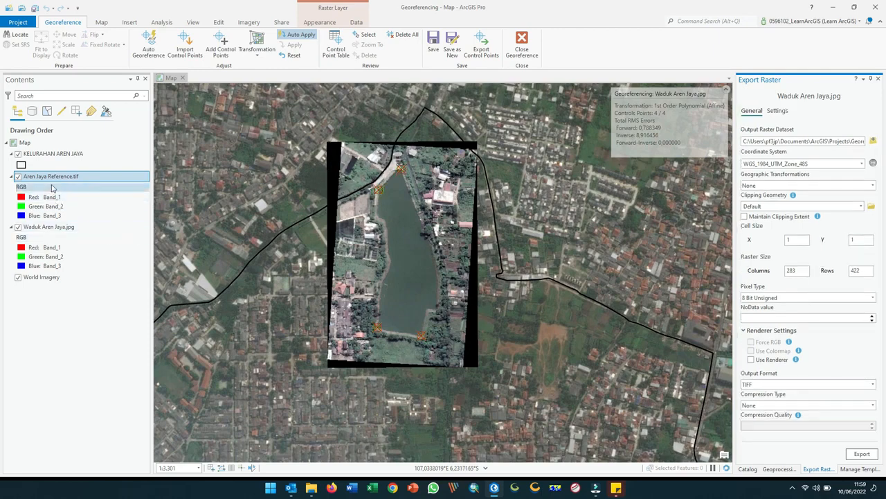
click(18, 227)
click(18, 227)
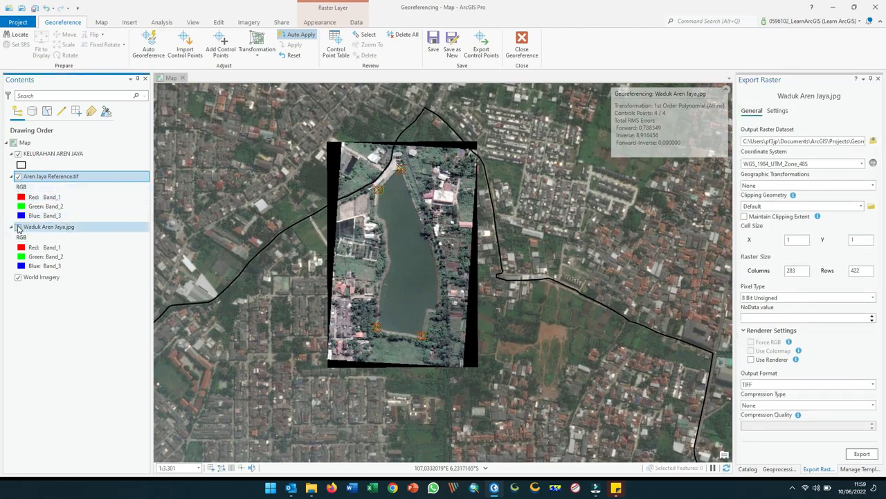
click(18, 176)
click(18, 177)
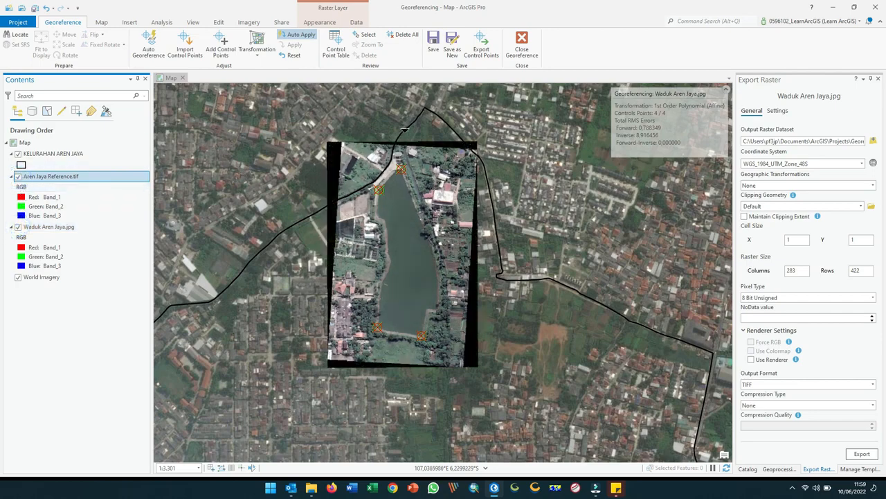
click(18, 177)
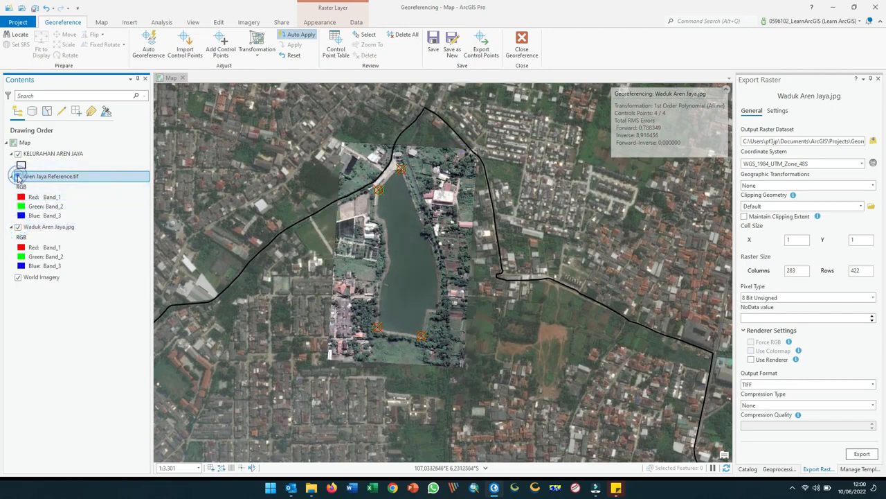
click(18, 176)
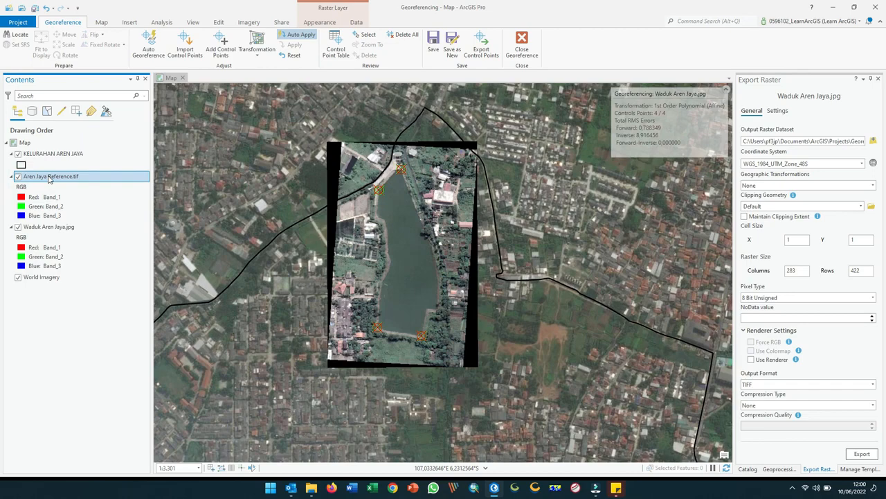
Check the spatial reference of Aren Jaya Reference.tif in its layer properties, then close them
right_click(48, 179)
click(74, 329)
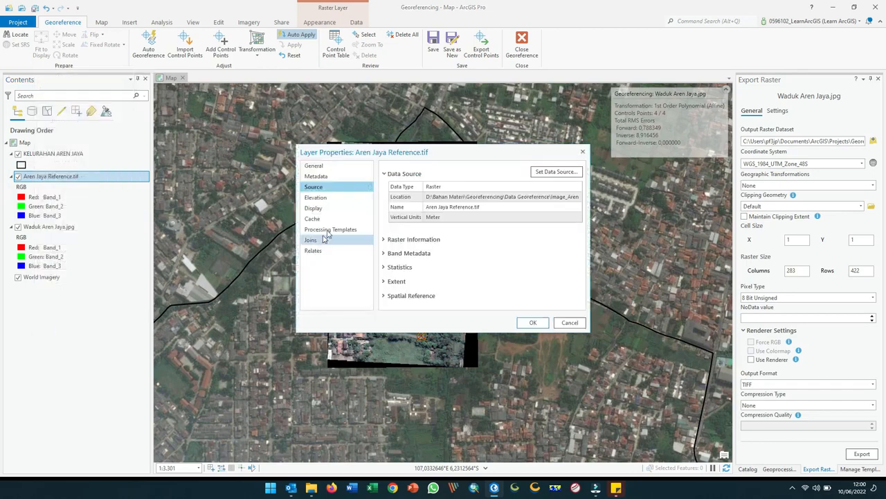
click(403, 296)
scroll(450, 277, down, 2)
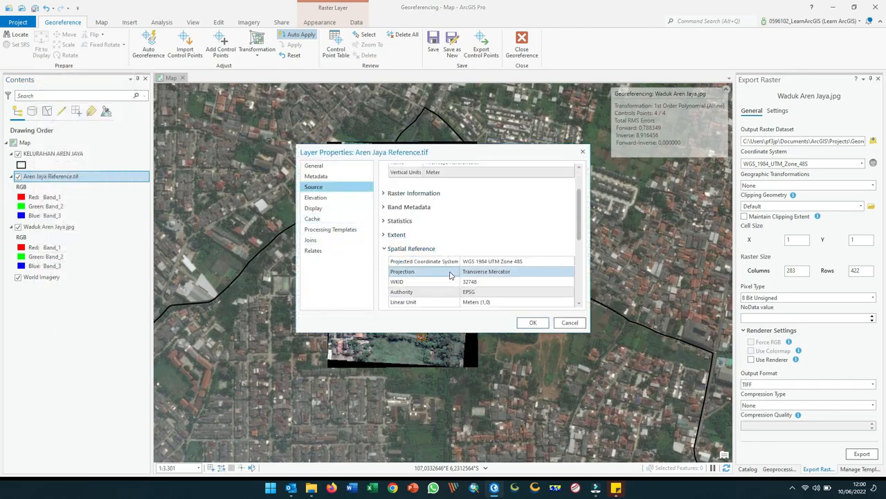
click(548, 261)
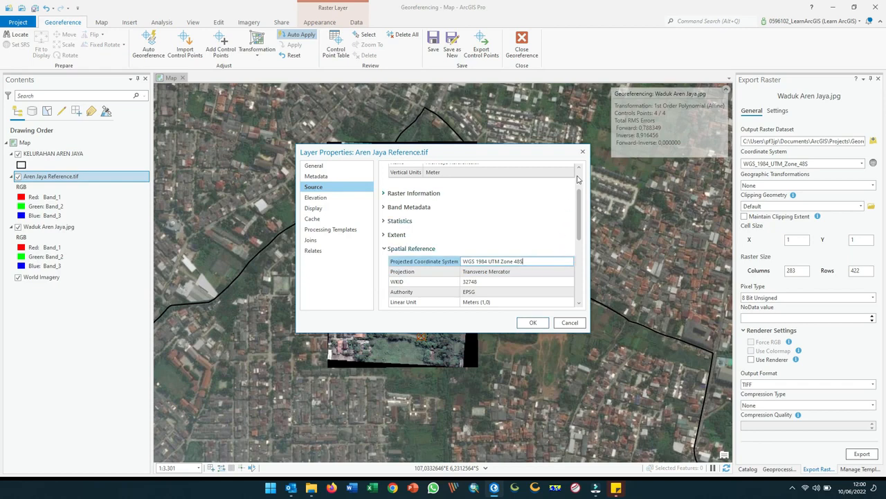
click(582, 151)
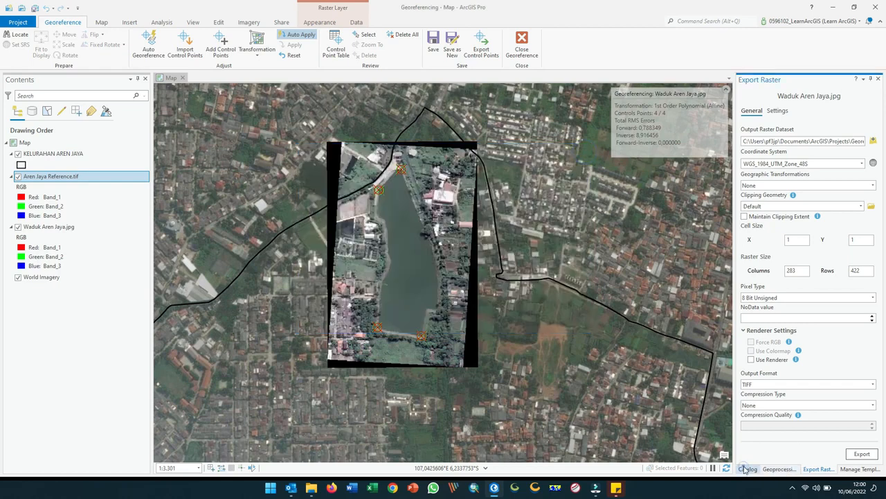
Check the spatial reference of the source raster Waduk Aren Jaya.jpg in its dataset properties, then close them
click(748, 468)
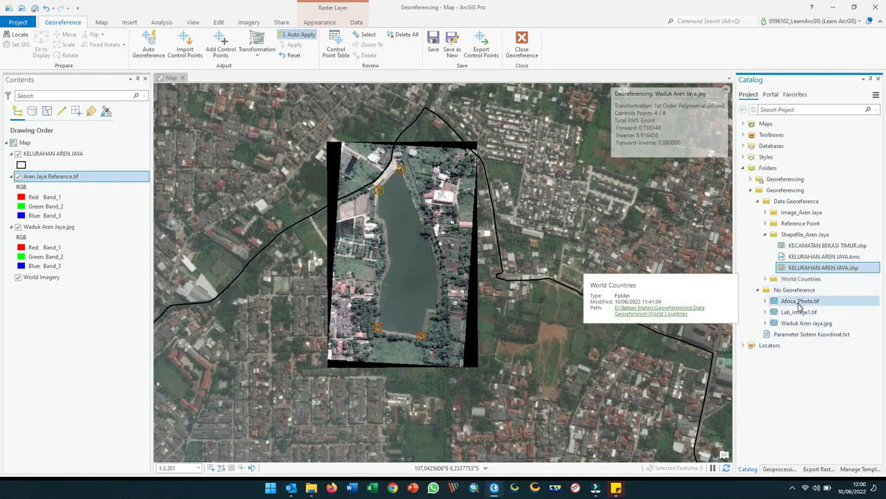
click(806, 322)
right_click(805, 325)
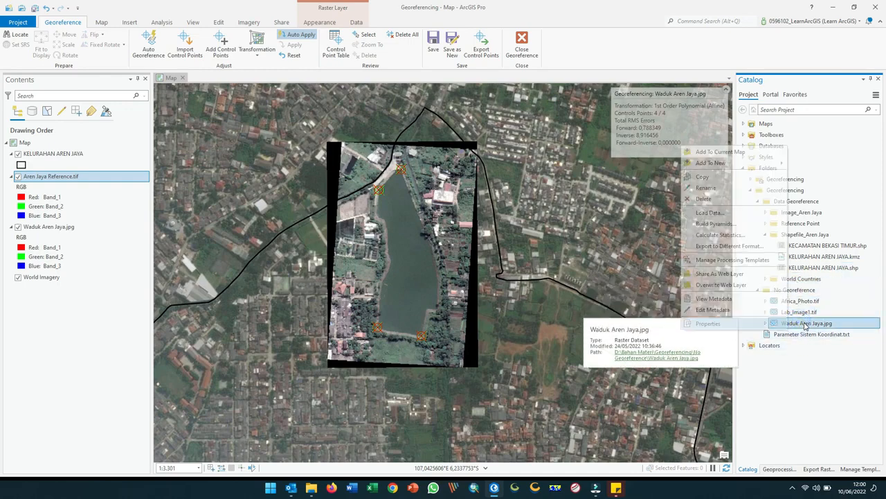
click(762, 324)
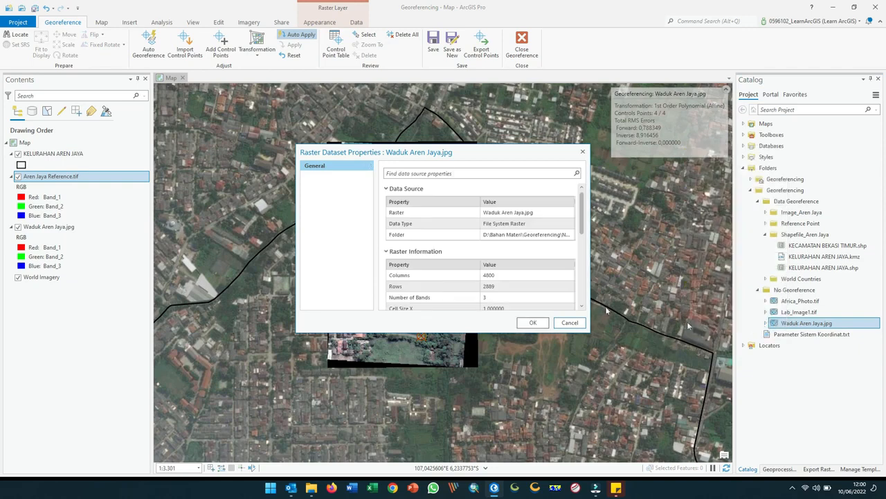
scroll(516, 258, down, 5)
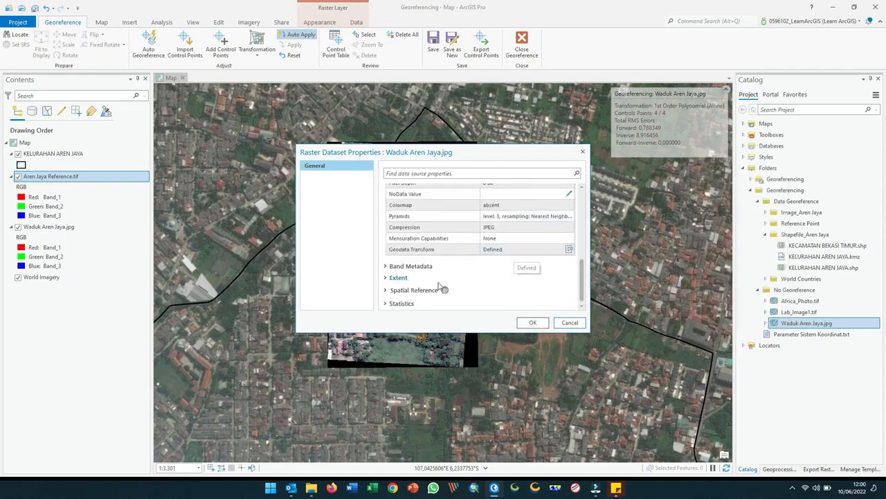
click(413, 289)
scroll(476, 293, down, 1)
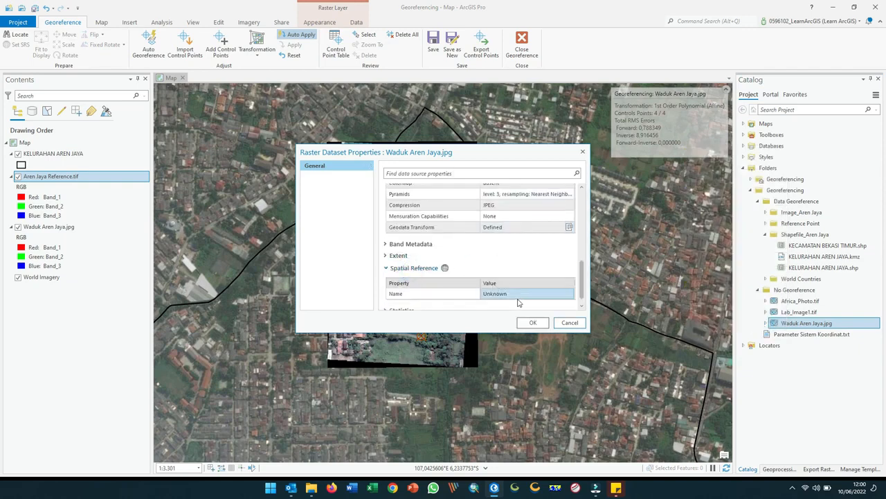
click(518, 294)
click(531, 323)
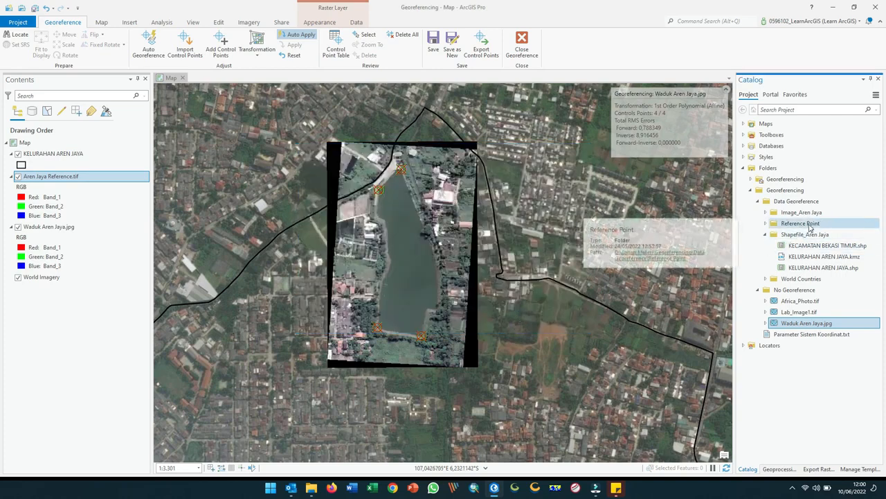
Expand and refresh the Image_Aren Jaya folder to locate Aren Jaya Reference.tif, and remove that raster's layer from the map
click(800, 224)
click(813, 214)
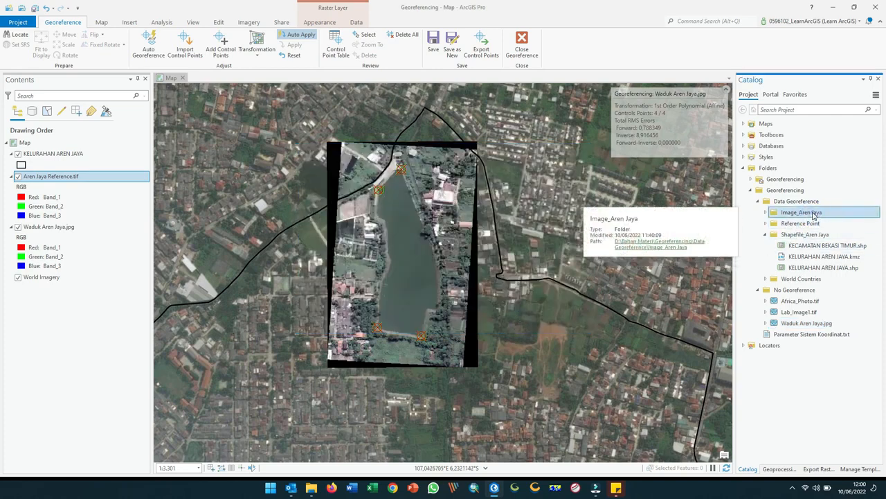
double_click(813, 214)
right_click(811, 214)
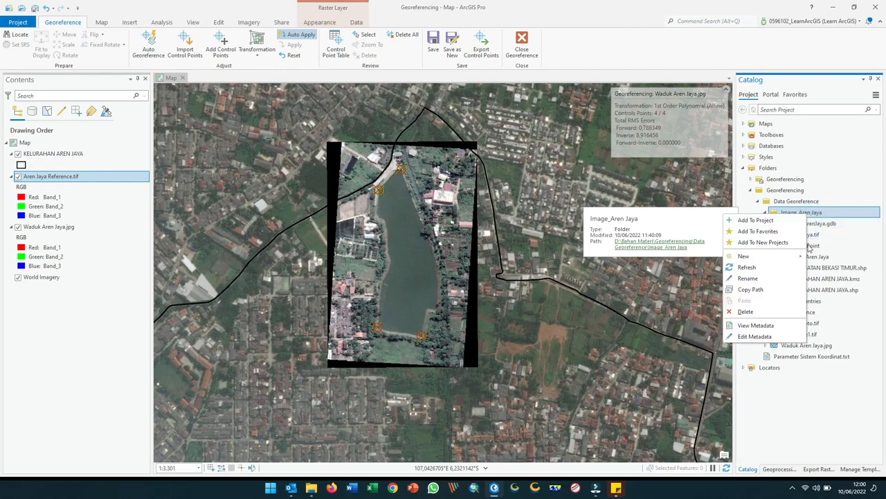
click(767, 268)
click(815, 235)
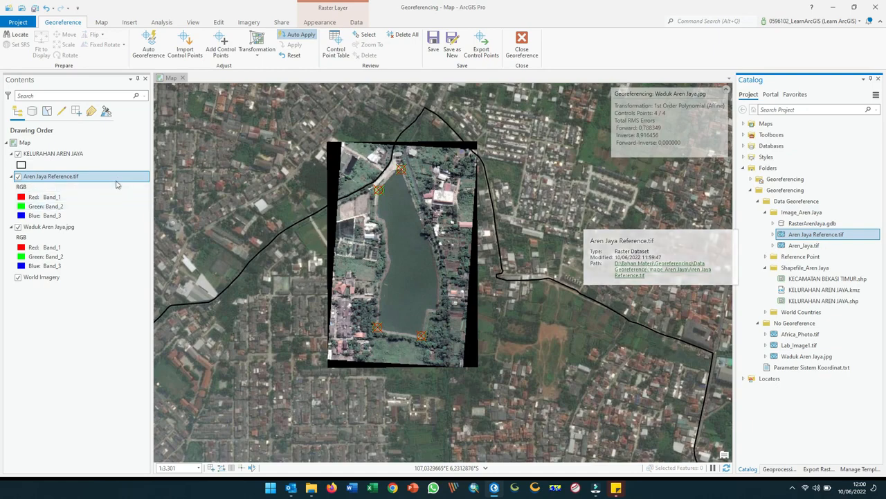
right_click(118, 178)
click(134, 196)
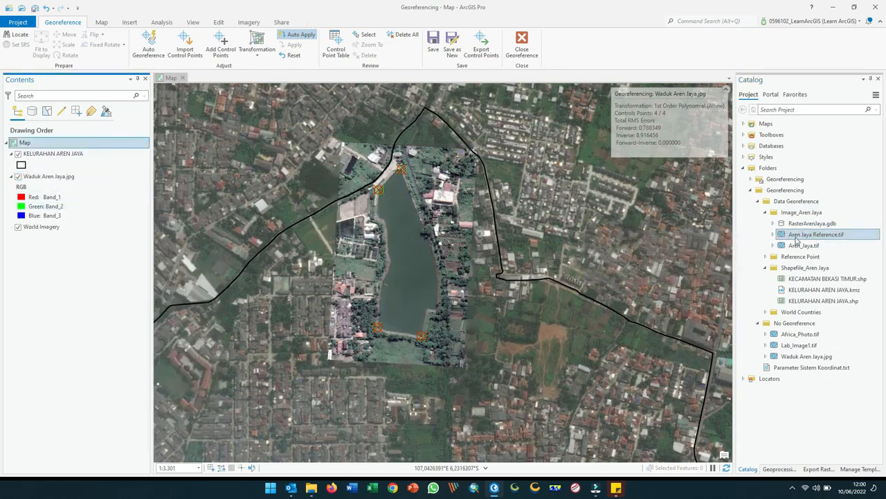
Check the spatial reference of Aren Jaya Reference.tif in its raster dataset properties, then close them
right_click(786, 235)
click(756, 237)
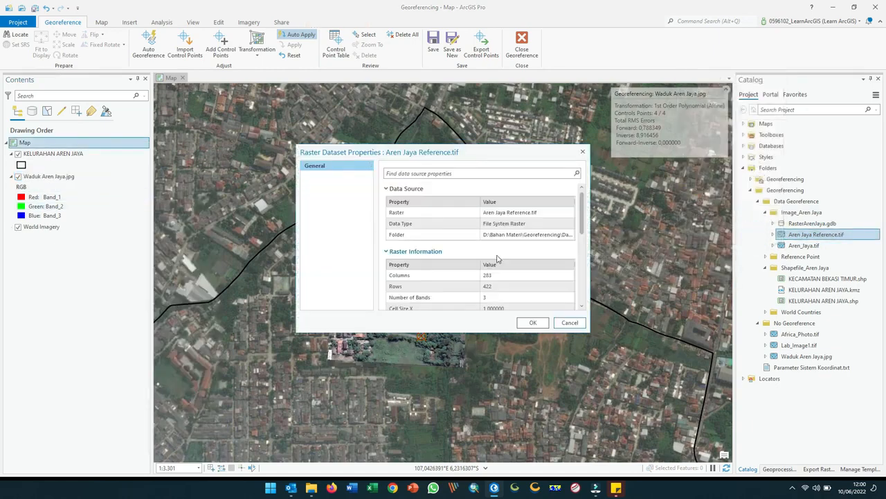
scroll(485, 263, down, 5)
click(418, 291)
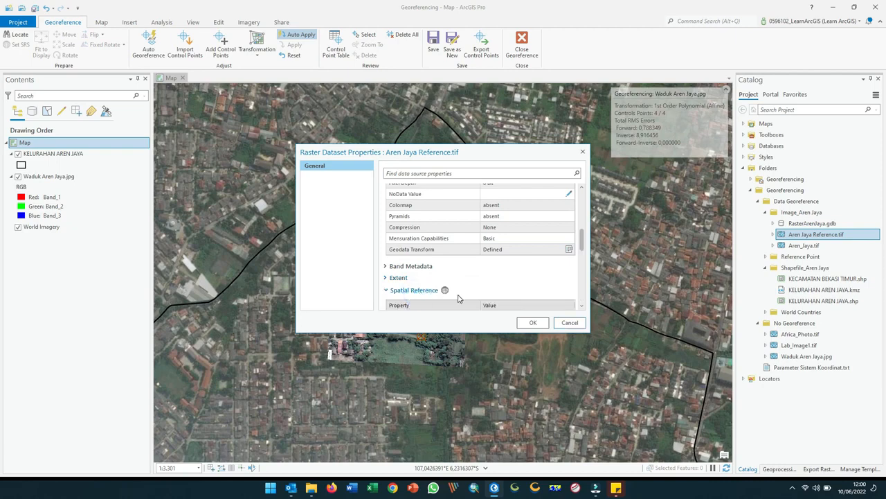
scroll(526, 263, down, 2)
click(561, 239)
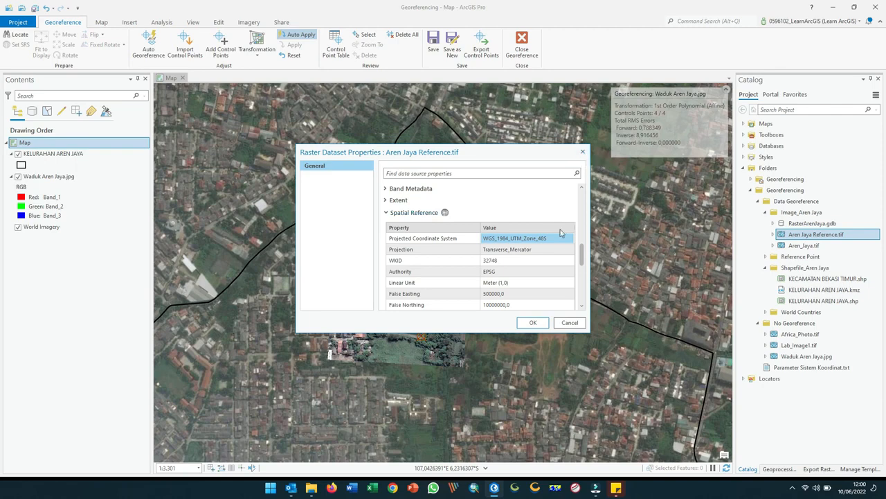
click(583, 153)
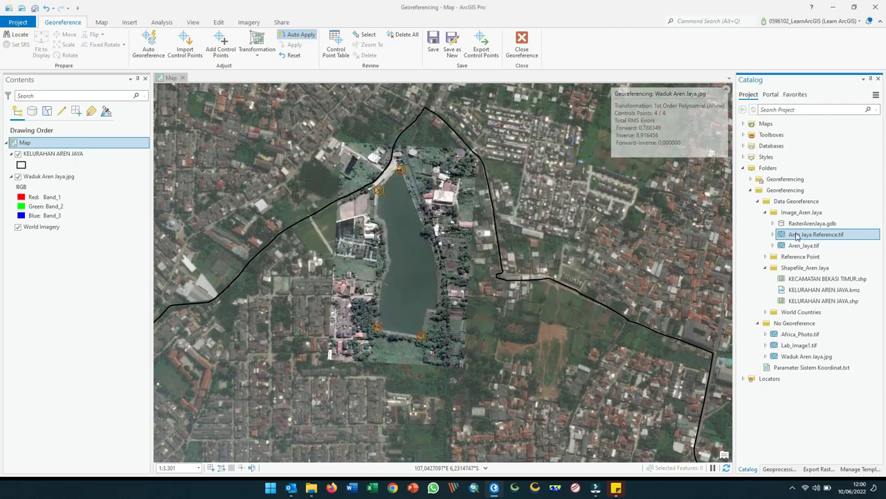
Remove the Waduk Aren Jaya.jpg layer from the map, discarding its pending georeferencing edits
drag(796, 236, 747, 232)
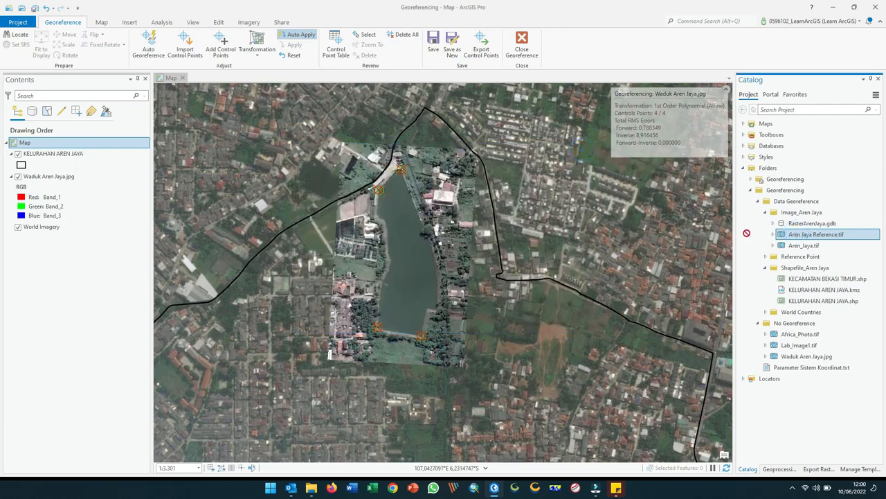
click(68, 177)
right_click(69, 177)
click(80, 178)
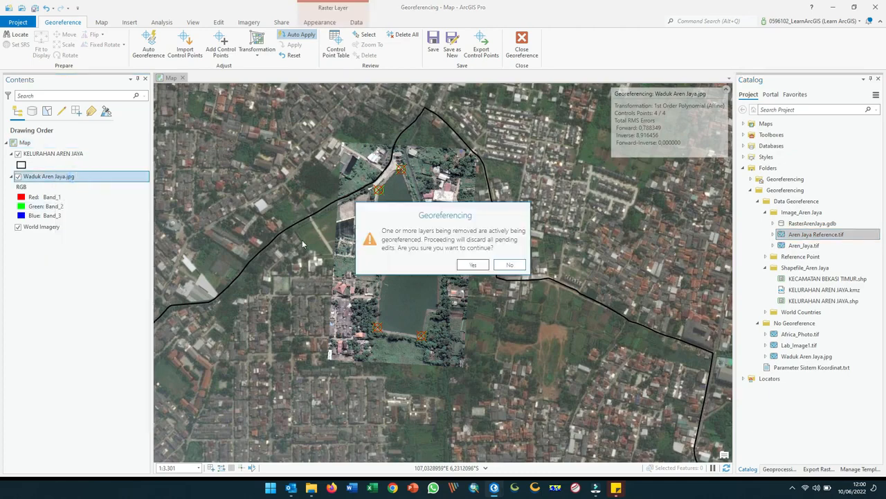
click(481, 264)
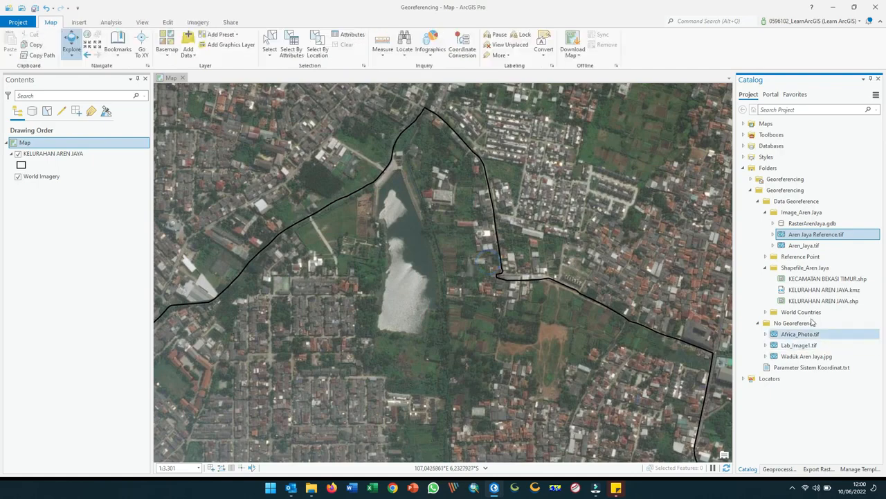
Add the source Waduk Aren Jaya.jpg to the map again and zoom to it to see where it falls on the world imagery
drag(796, 356, 543, 290)
right_click(72, 176)
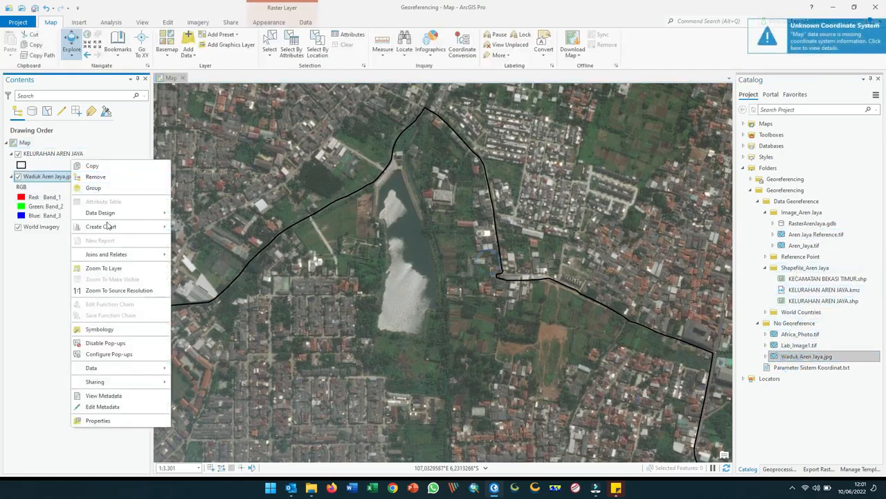
click(103, 268)
scroll(327, 259, down, 5)
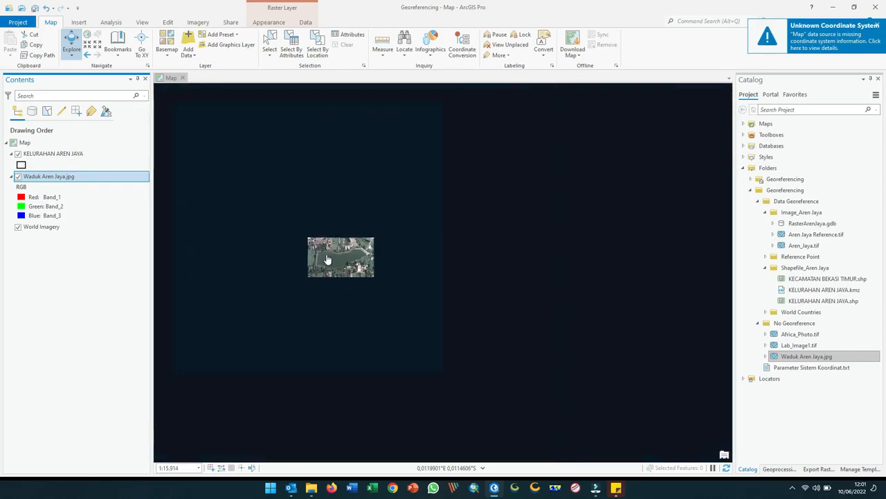
scroll(328, 259, down, 10)
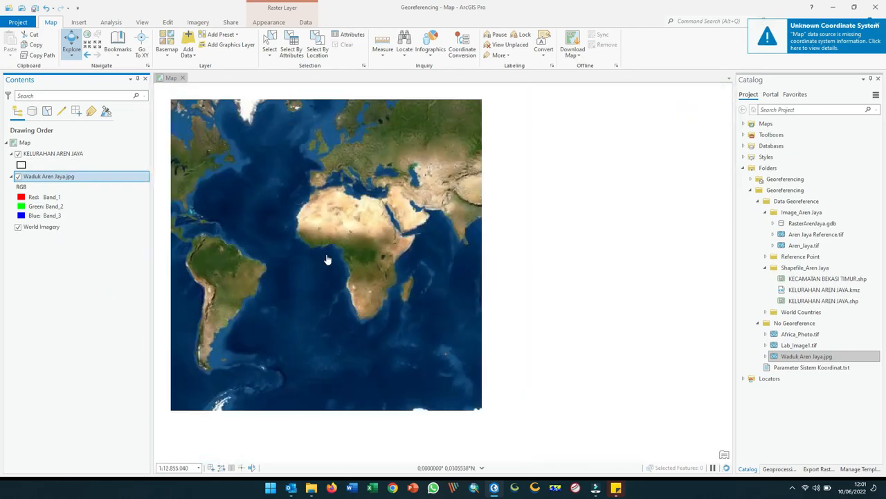
scroll(327, 259, down, 5)
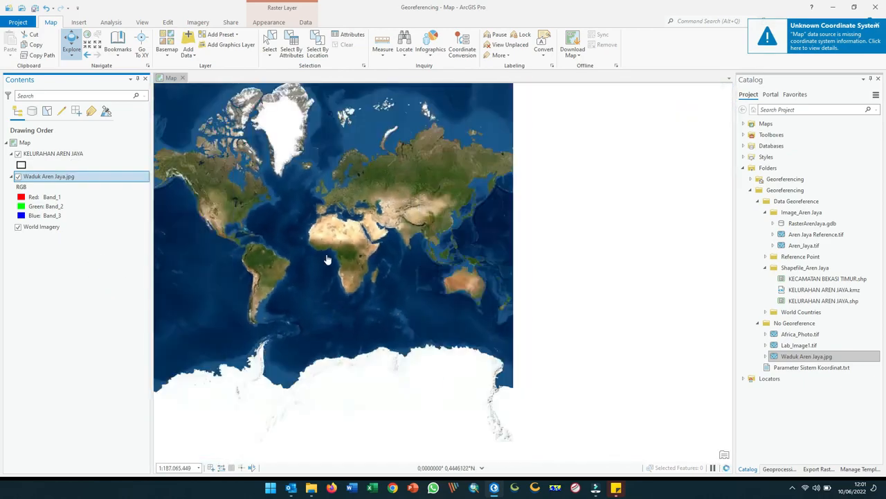
Add Aren Jaya Reference.tif from the Image_Aren Jaya folder to the map and zoom to its layer
click(817, 236)
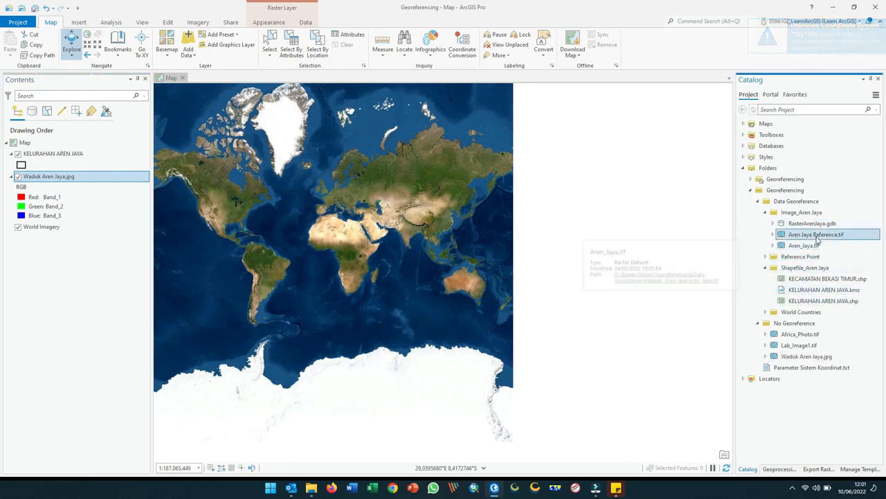
drag(817, 239, 119, 231)
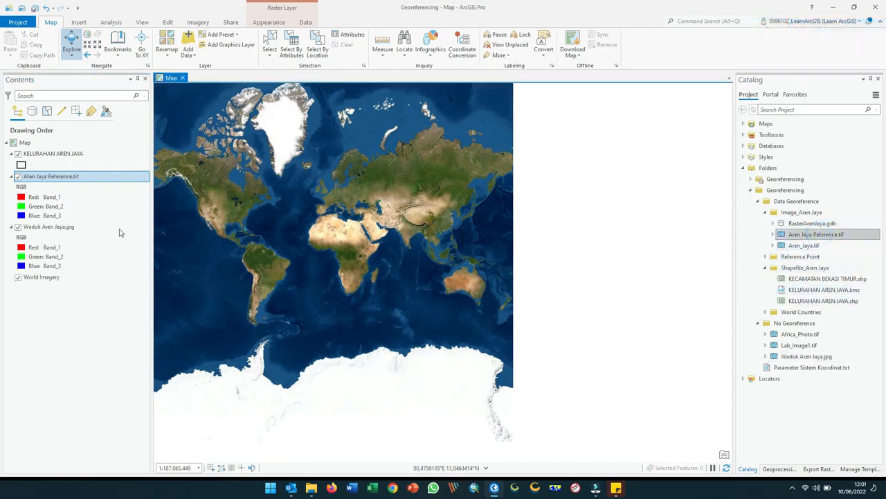
right_click(72, 182)
click(94, 178)
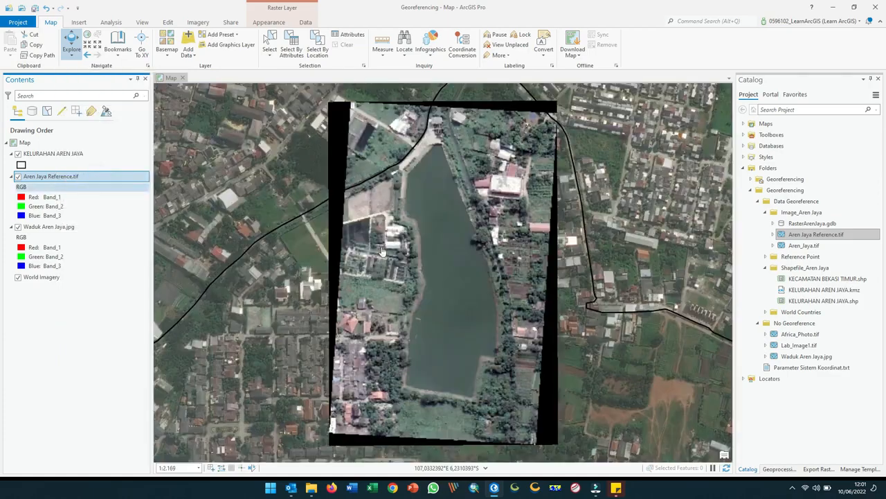
scroll(383, 252, down, 3)
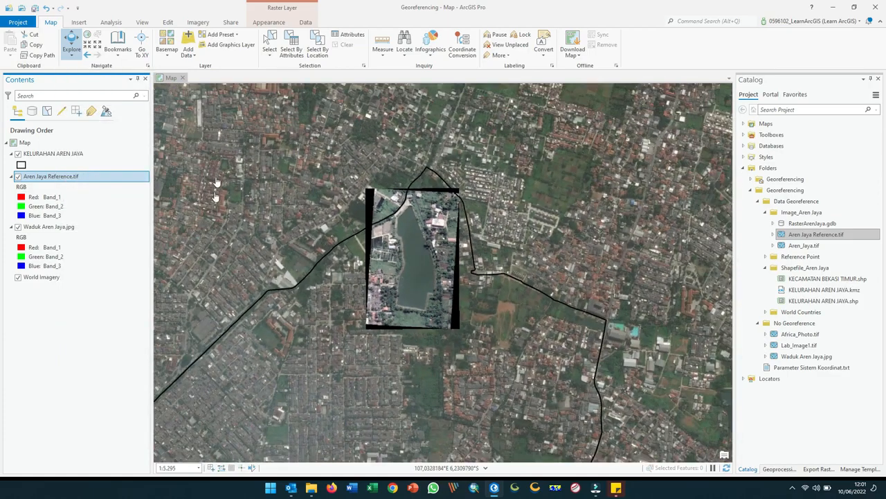
Swipe Aren Jaya Reference.tif vertically and horizontally over the World Imagery basemap to compare how the reservoir and its surroundings align
click(267, 23)
click(305, 22)
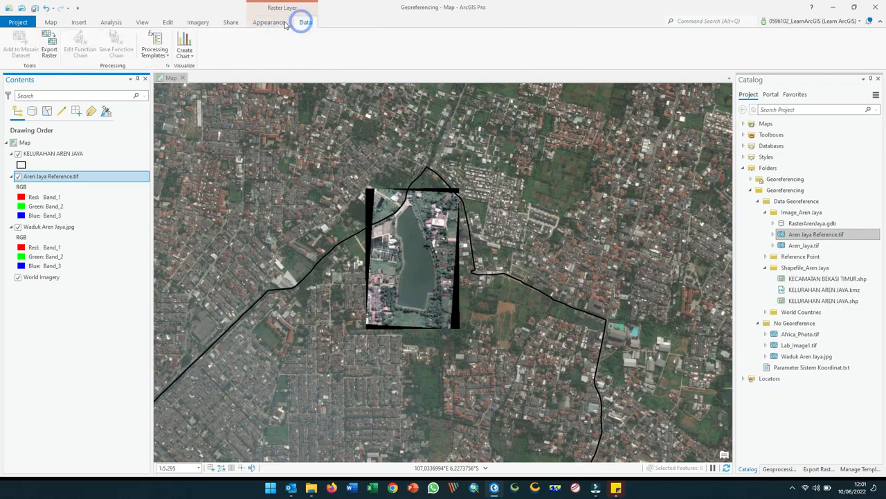
click(277, 23)
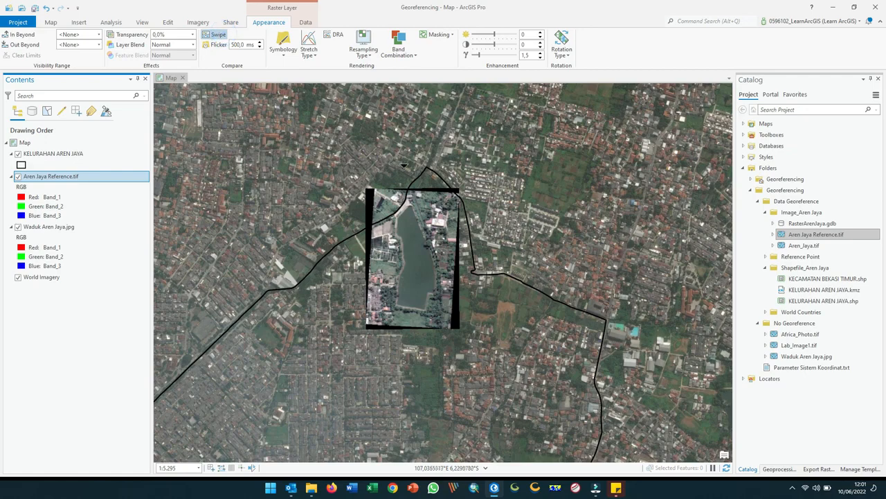
drag(404, 165, 430, 312)
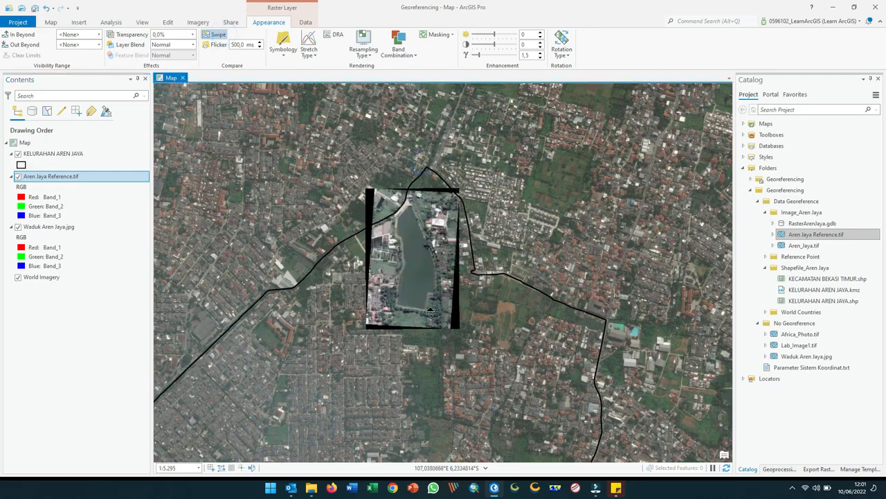
drag(413, 346, 456, 229)
scroll(419, 243, up, 3)
drag(432, 177, 439, 211)
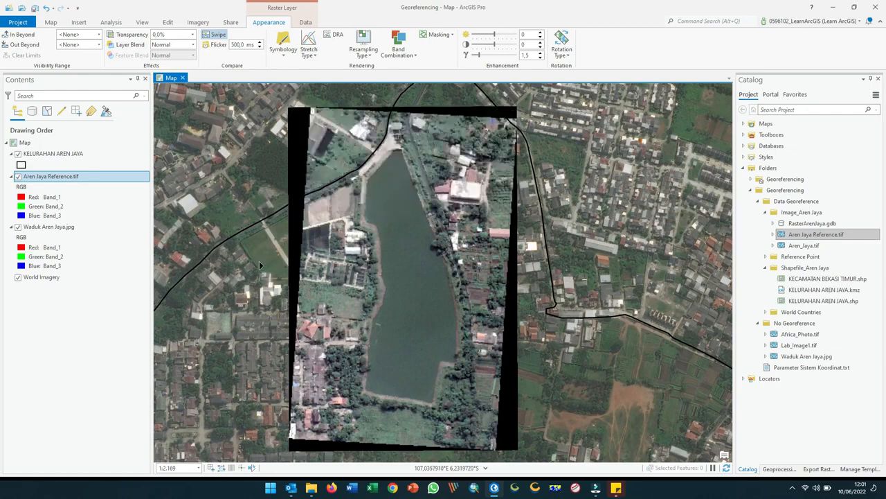
drag(260, 265, 411, 299)
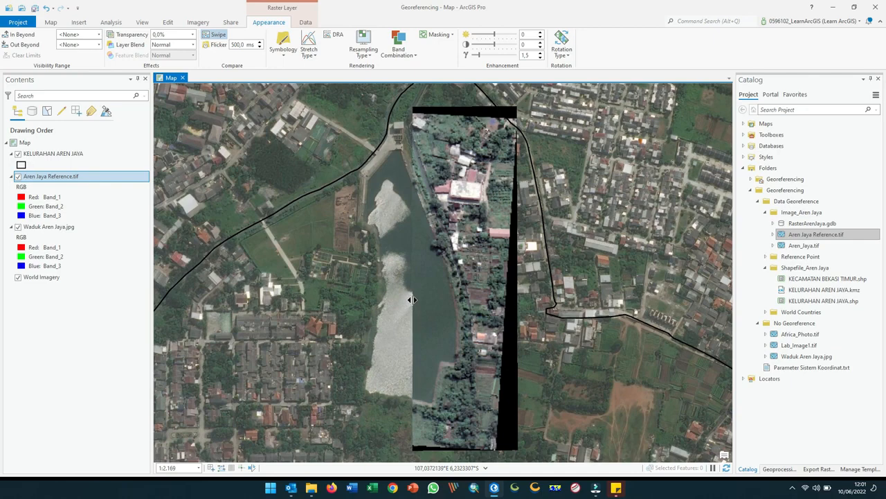
drag(412, 299, 341, 335)
drag(468, 102, 511, 365)
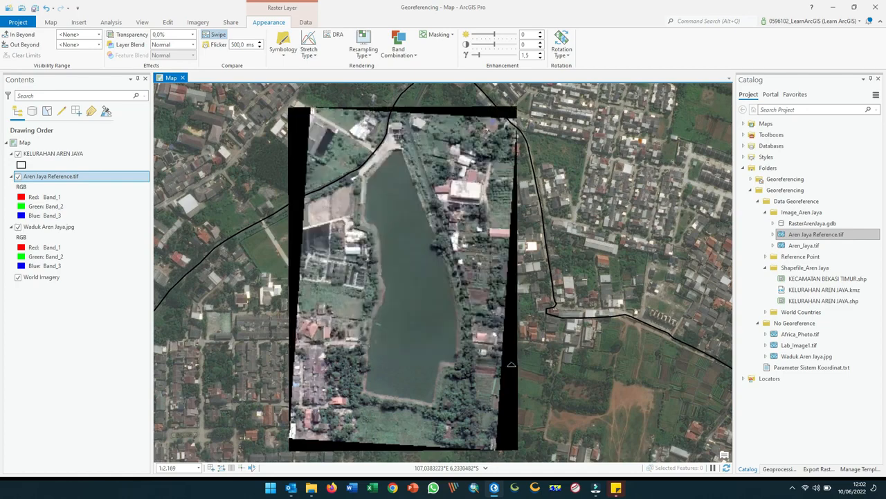
drag(502, 379, 513, 295)
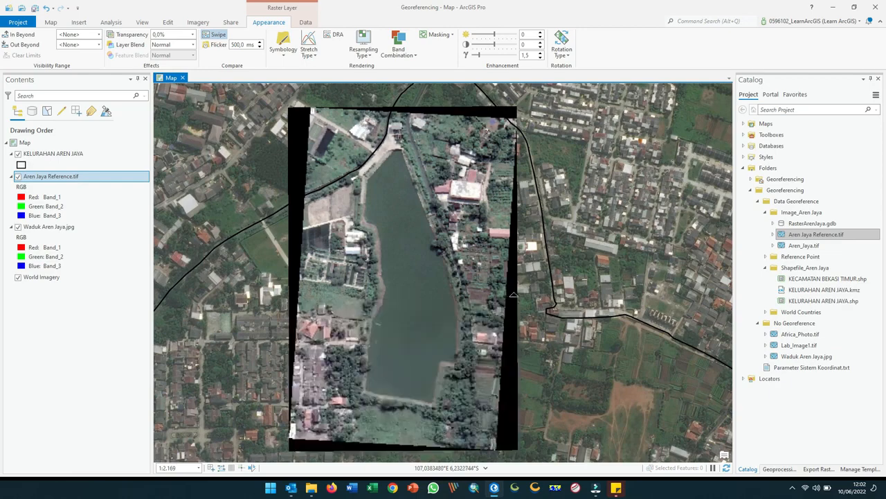